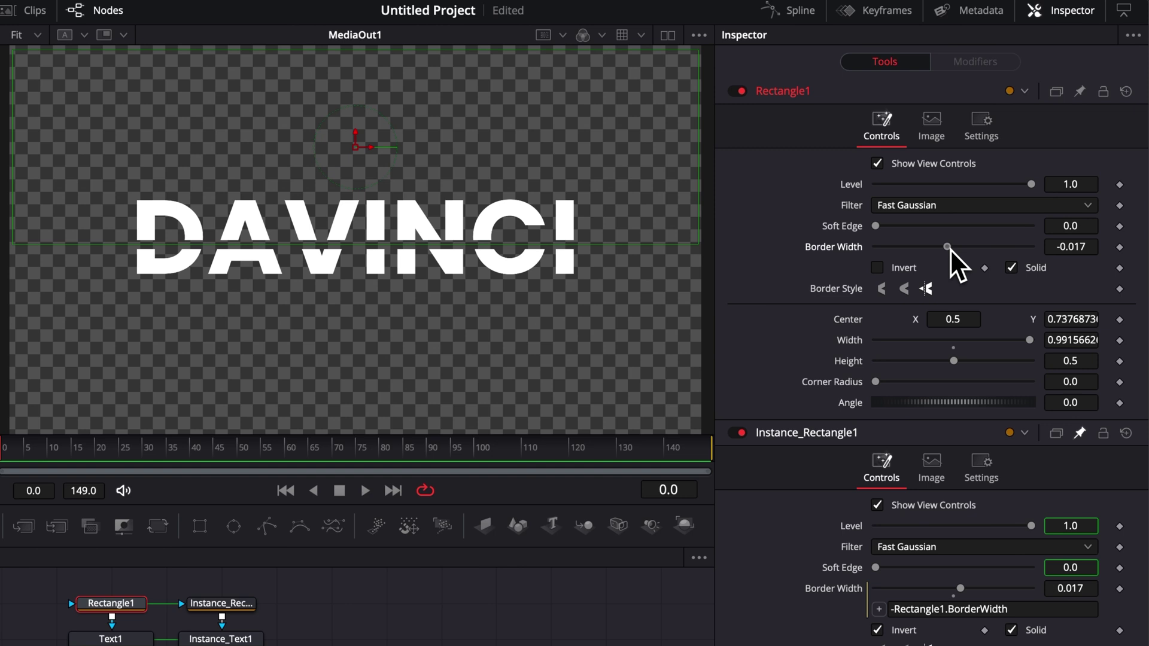
Step: Preview the finished sliced title by widening the slice gap and selecting the spline keyframes
{"action": "left_click_drag", "start_coordinate": [950, 249], "coordinate": [939, 249]}
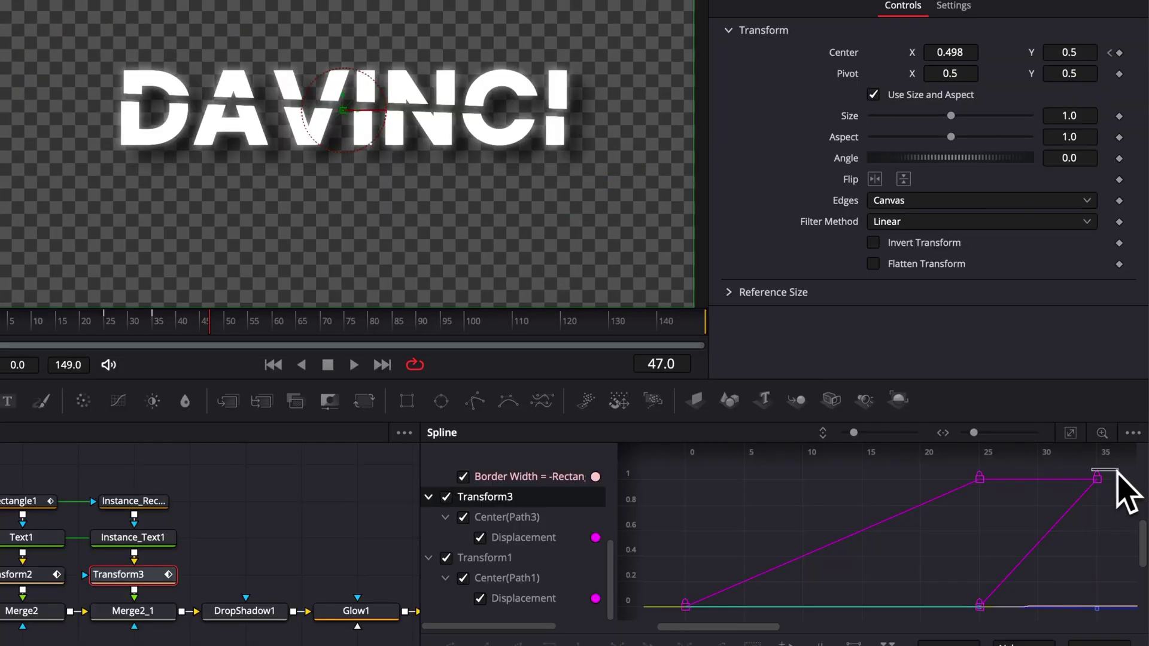
{"action": "left_click_drag", "start_coordinate": [1119, 468], "coordinate": [651, 619]}
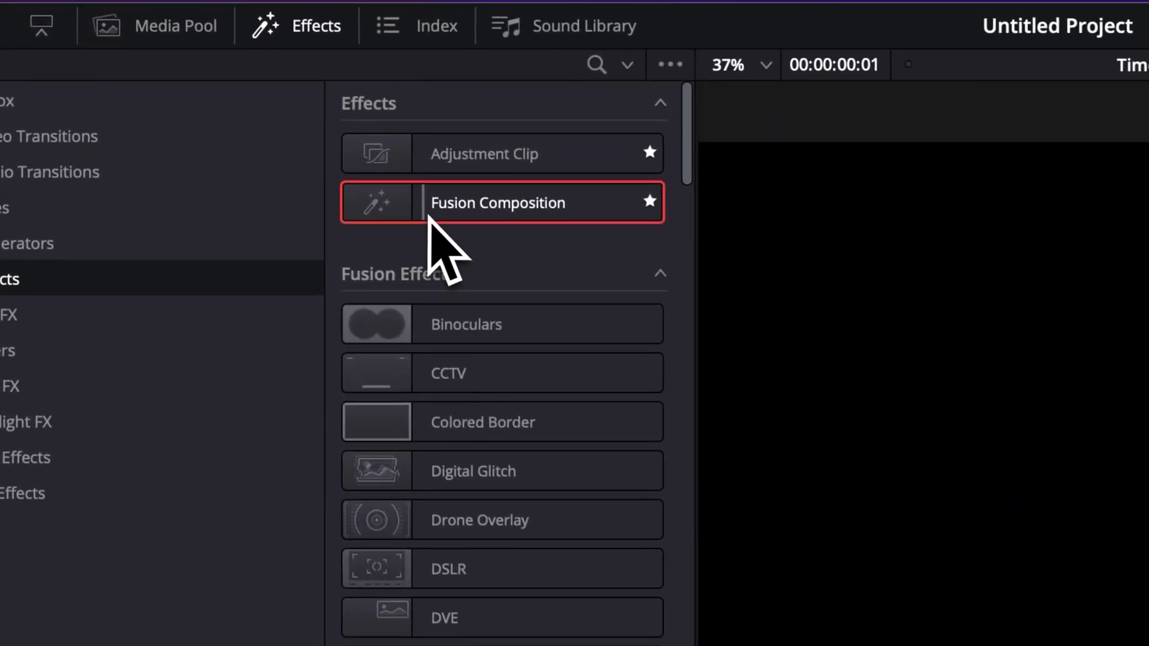
Step: Drop a Fusion Composition clip onto Video 1 and open it on the Fusion page
{"action": "left_click_drag", "start_coordinate": [428, 218], "coordinate": [868, 644]}
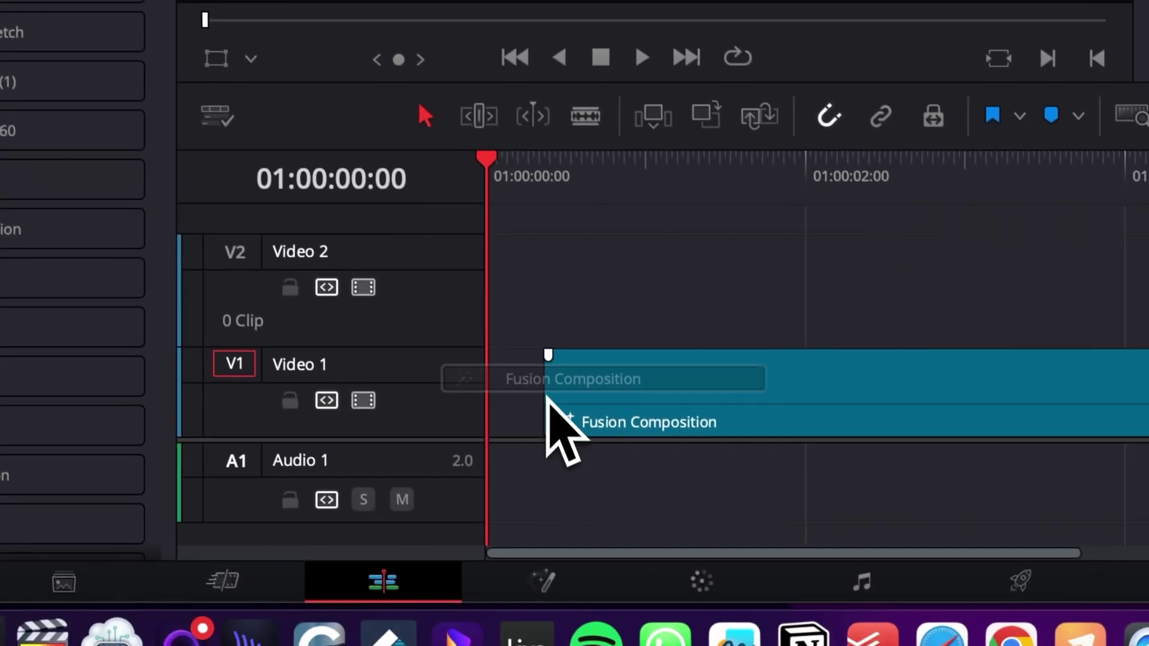
{"action": "left_click_drag", "start_coordinate": [547, 398], "coordinate": [544, 397]}
{"action": "left_click", "coordinate": [613, 397]}
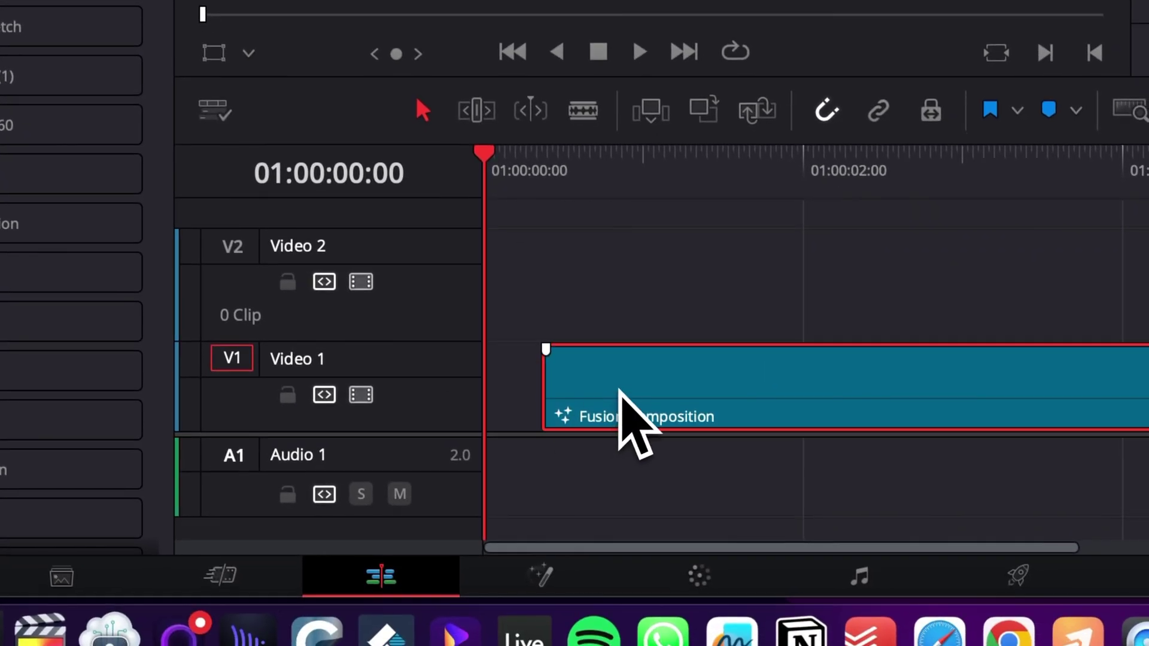
{"action": "left_click", "coordinate": [557, 567]}
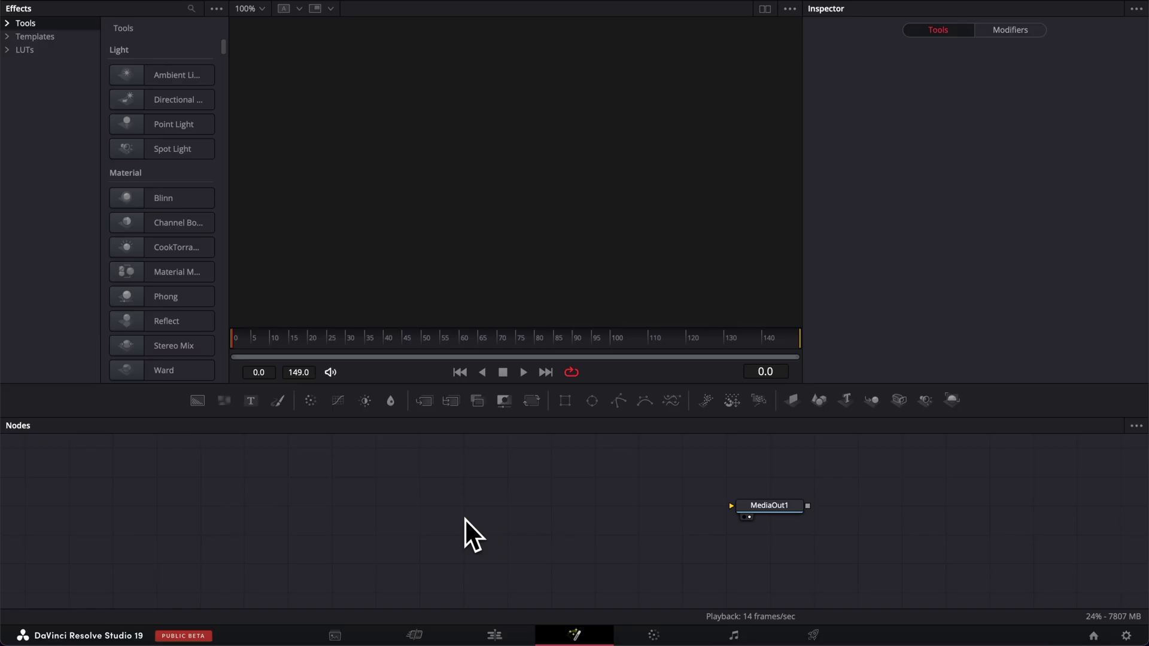
Step: Add a Background node with Alpha 0, then a Text node combined through Merge2
{"action": "left_click_drag", "start_coordinate": [198, 401], "coordinate": [302, 501]}
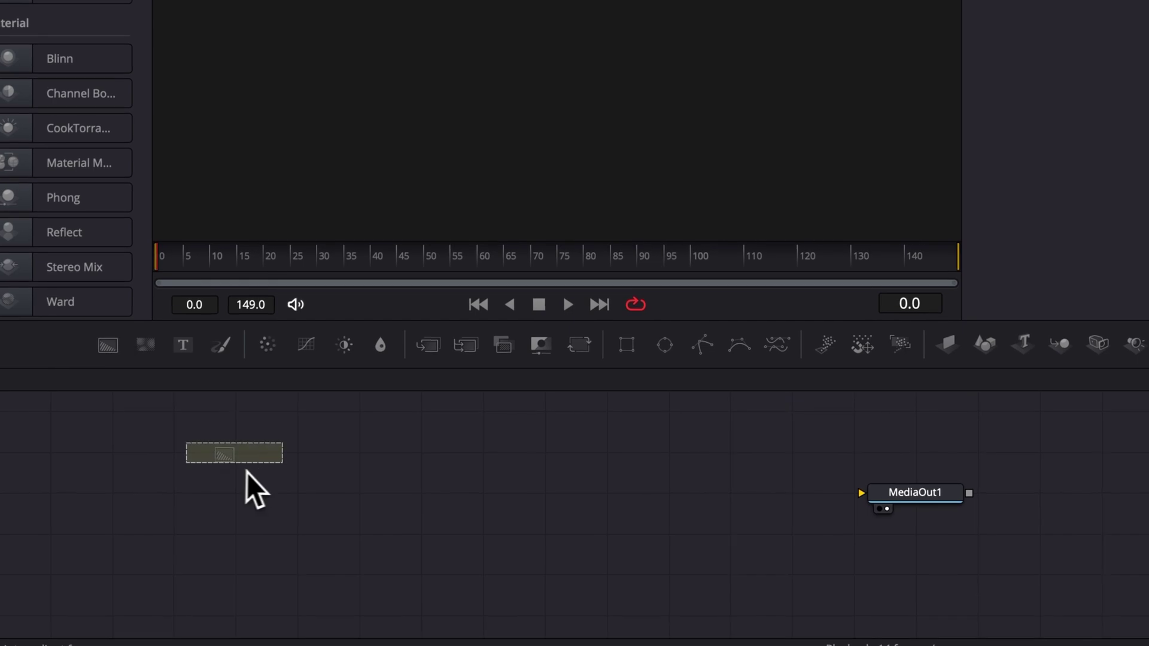
{"action": "left_click_drag", "start_coordinate": [247, 471], "coordinate": [871, 502]}
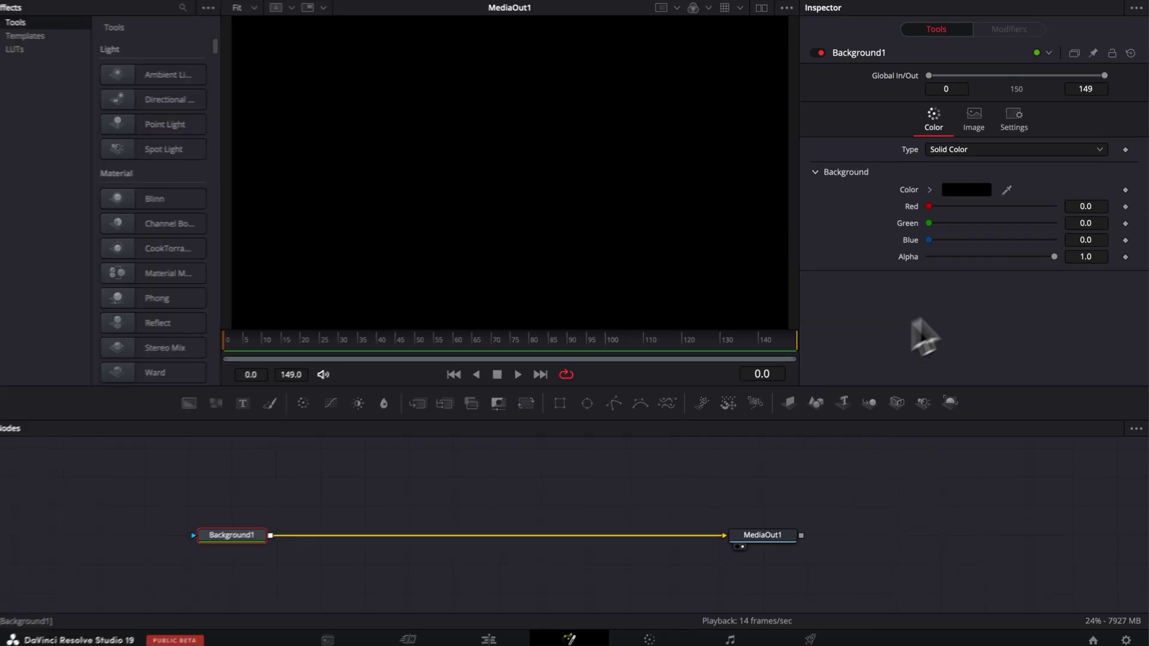
{"action": "left_click_drag", "start_coordinate": [1054, 256], "coordinate": [895, 276]}
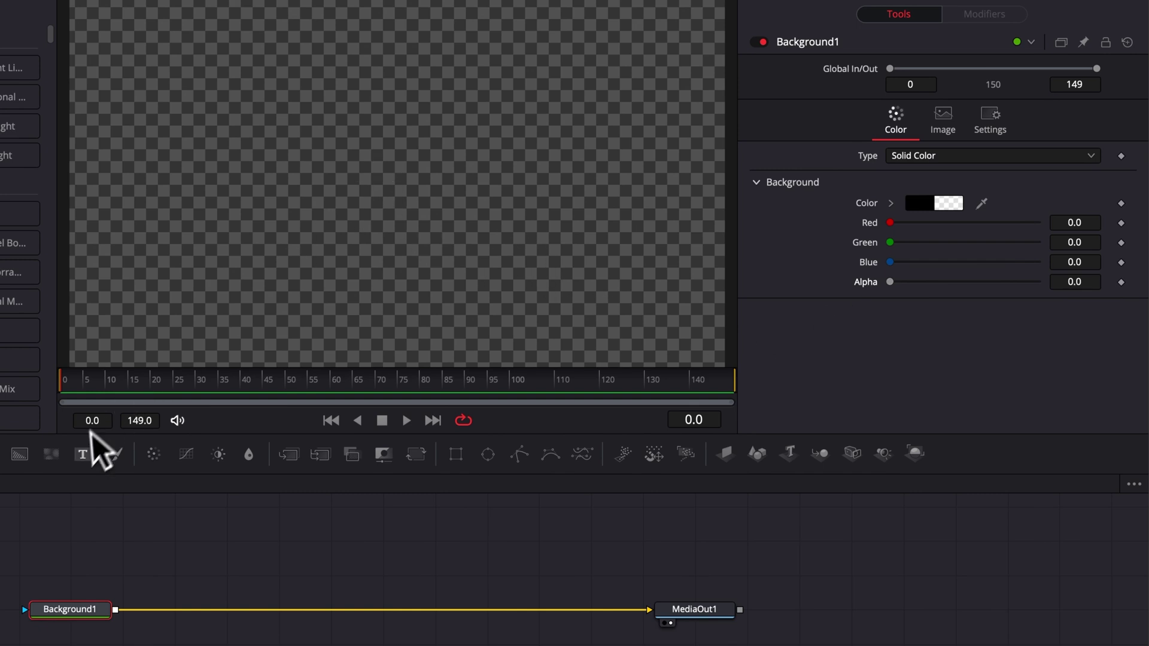
{"action": "left_click_drag", "start_coordinate": [189, 539], "coordinate": [116, 612]}
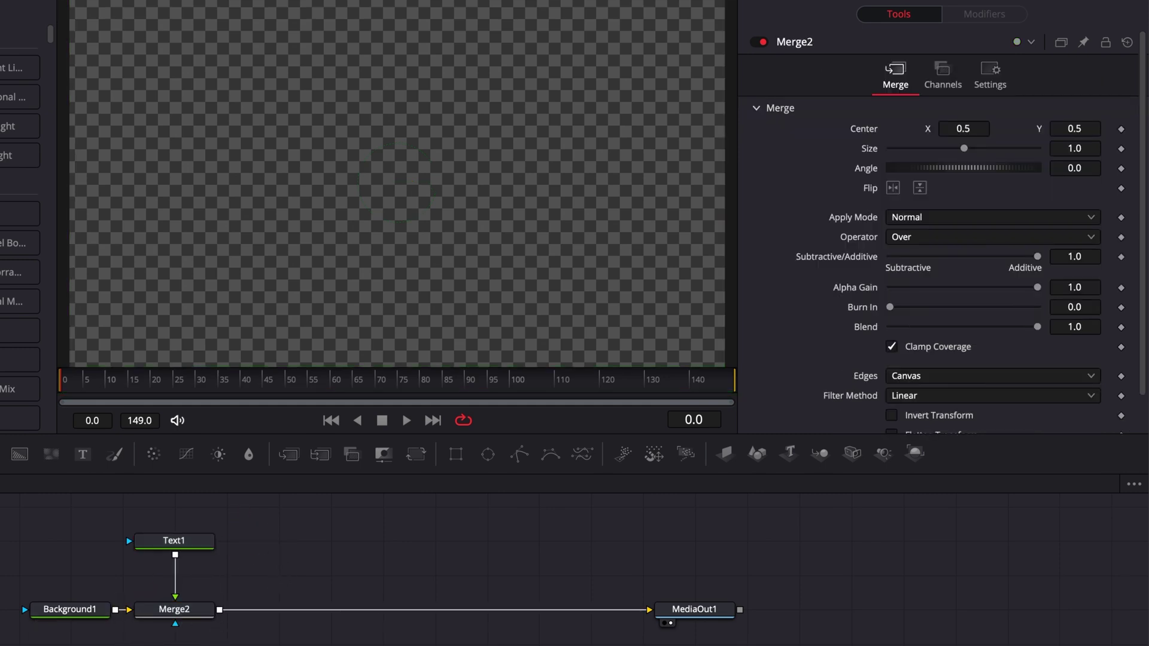
Step: Make Text1 read 'DAVINCI' in the Poppins font at size 0.2647
{"action": "left_click", "coordinate": [177, 548]}
{"action": "left_click", "coordinate": [821, 264]}
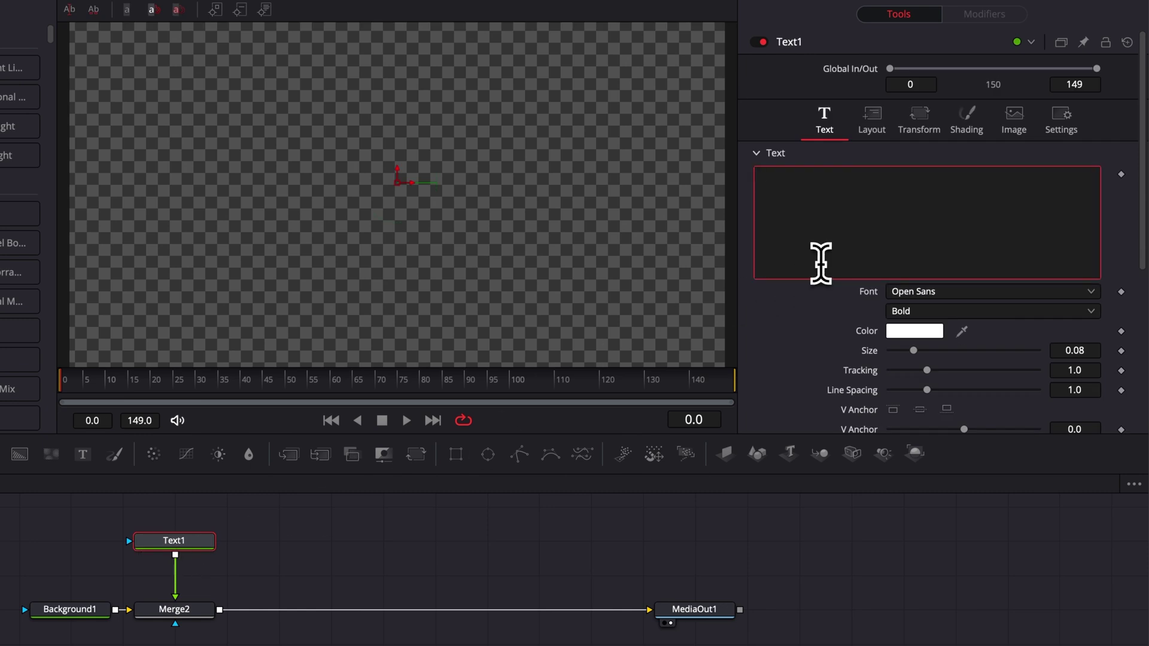
{"action": "type", "text": "DAVINCI"}
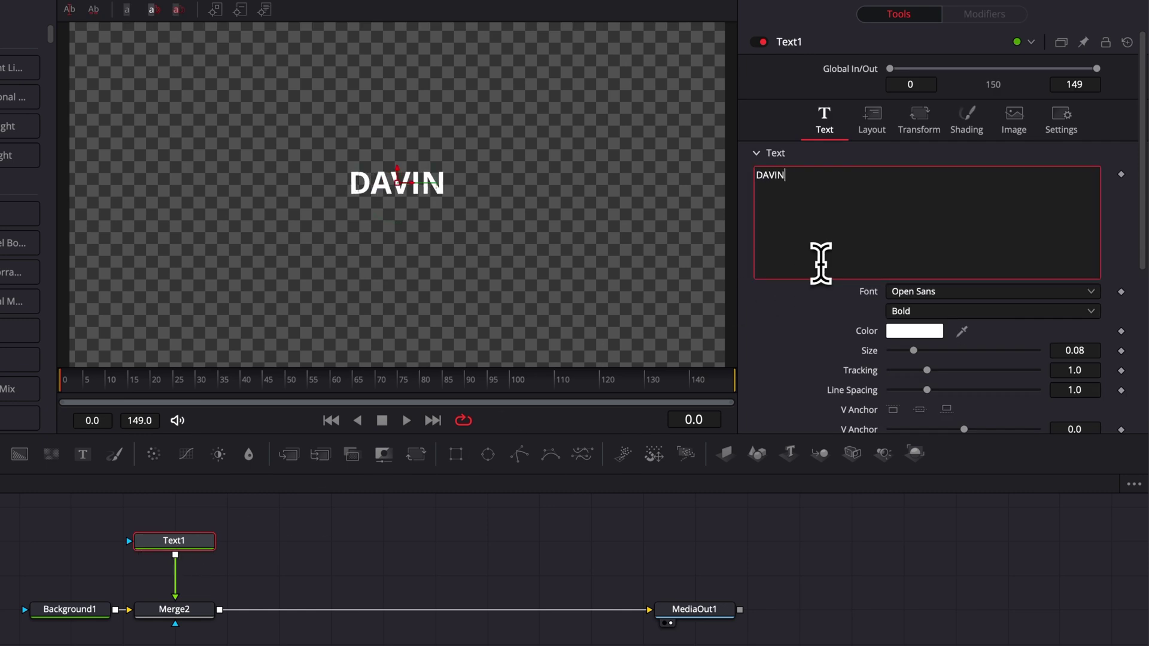
{"action": "left_click", "coordinate": [936, 292]}
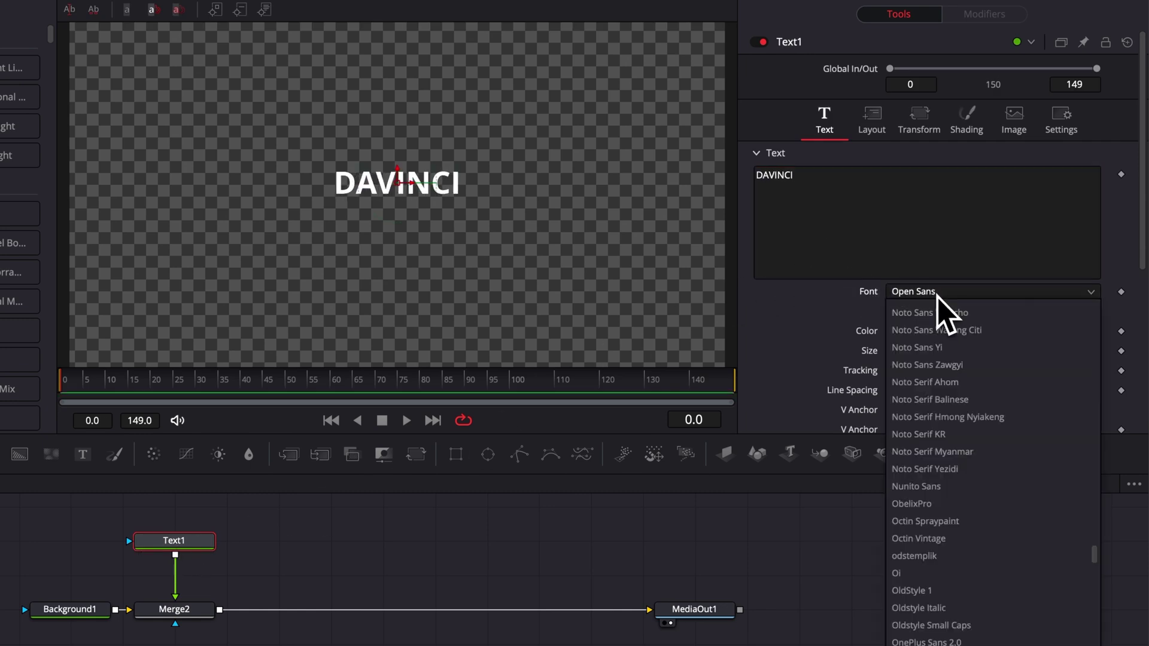
{"action": "type", "text": "poppins"}
{"action": "key", "text": "Return"}
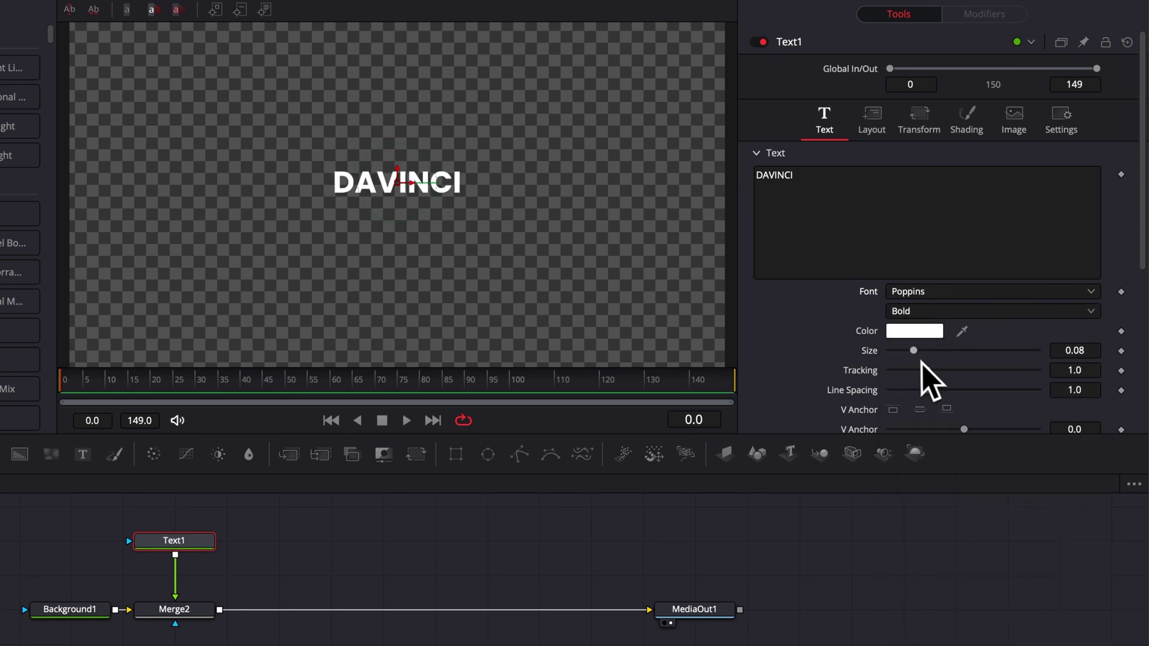
{"action": "left_click_drag", "start_coordinate": [914, 352], "coordinate": [967, 352]}
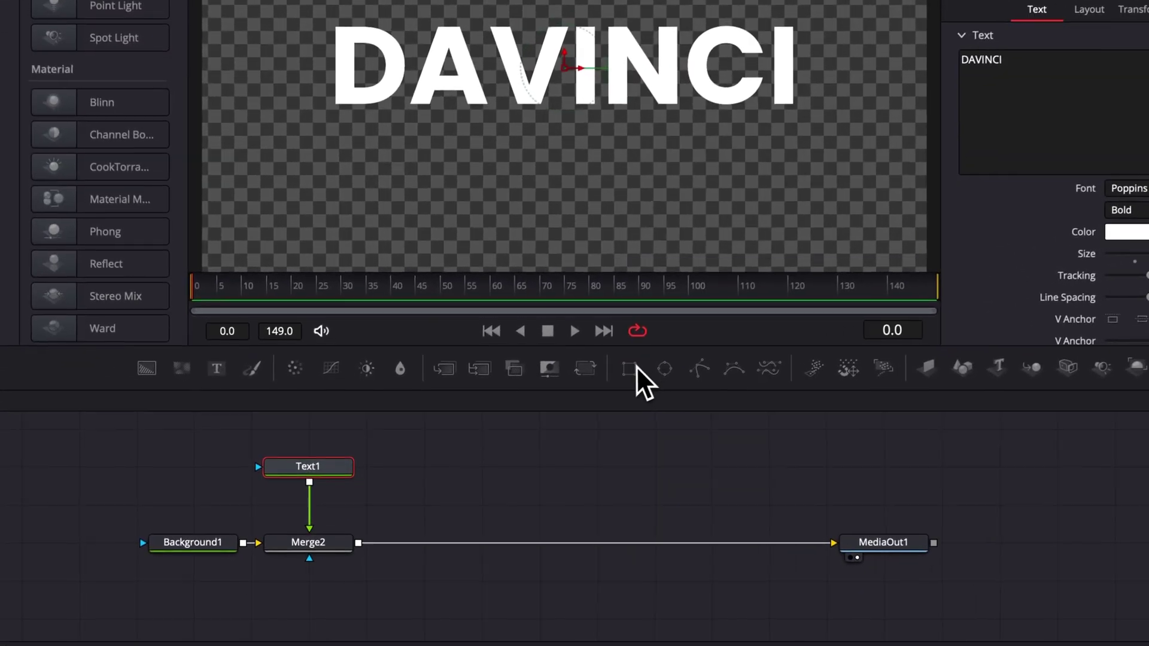
Step: Mask Text1 with Rectangle1, sized to width 0.9916 over the top half of DAVINCI
{"action": "left_click_drag", "start_coordinate": [591, 401], "coordinate": [259, 489]}
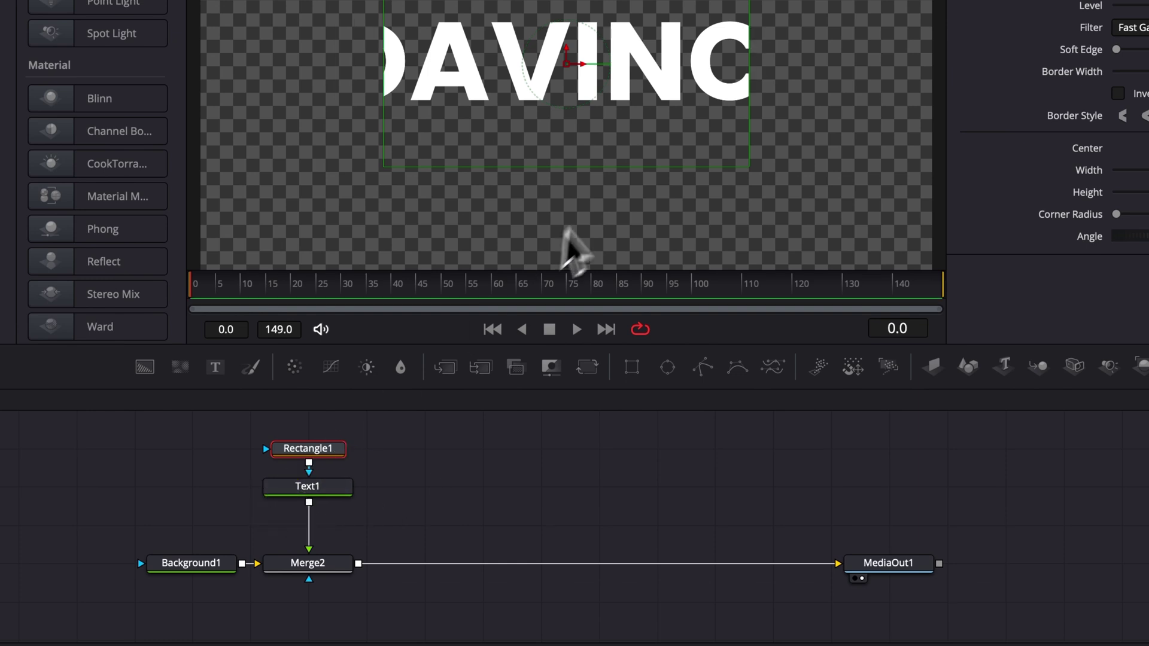
{"action": "left_click_drag", "start_coordinate": [750, 81], "coordinate": [846, 98]}
{"action": "left_click_drag", "start_coordinate": [566, 63], "coordinate": [560, 0]}
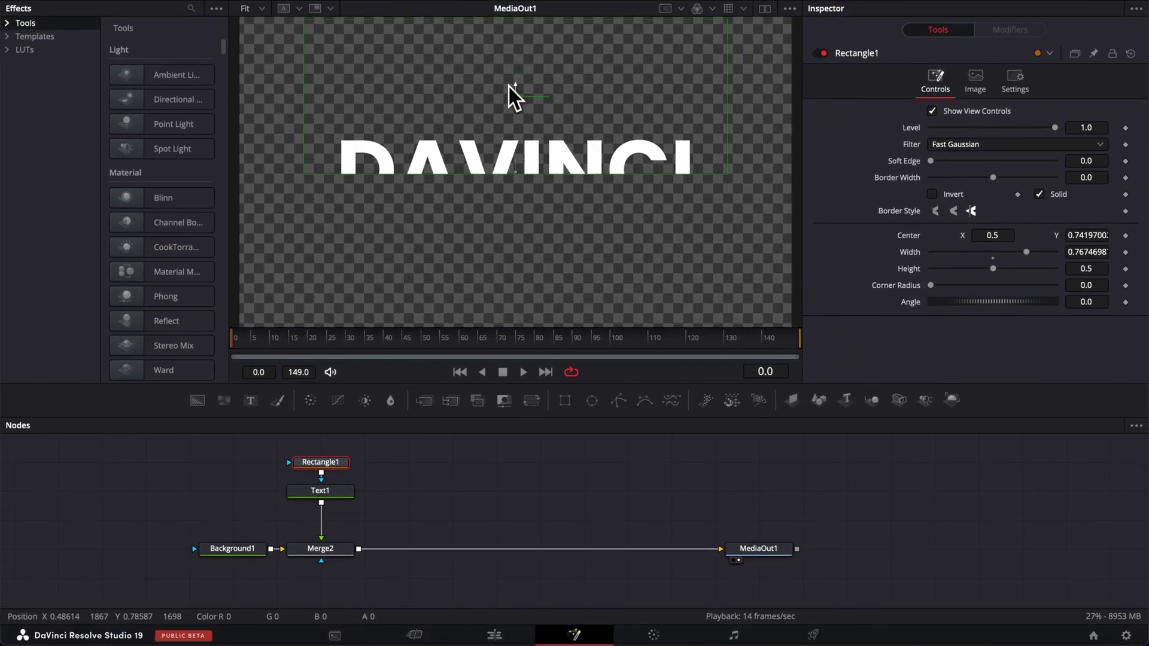
{"action": "left_click_drag", "start_coordinate": [509, 85], "coordinate": [508, 88]}
{"action": "left_click_drag", "start_coordinate": [729, 110], "coordinate": [781, 103]}
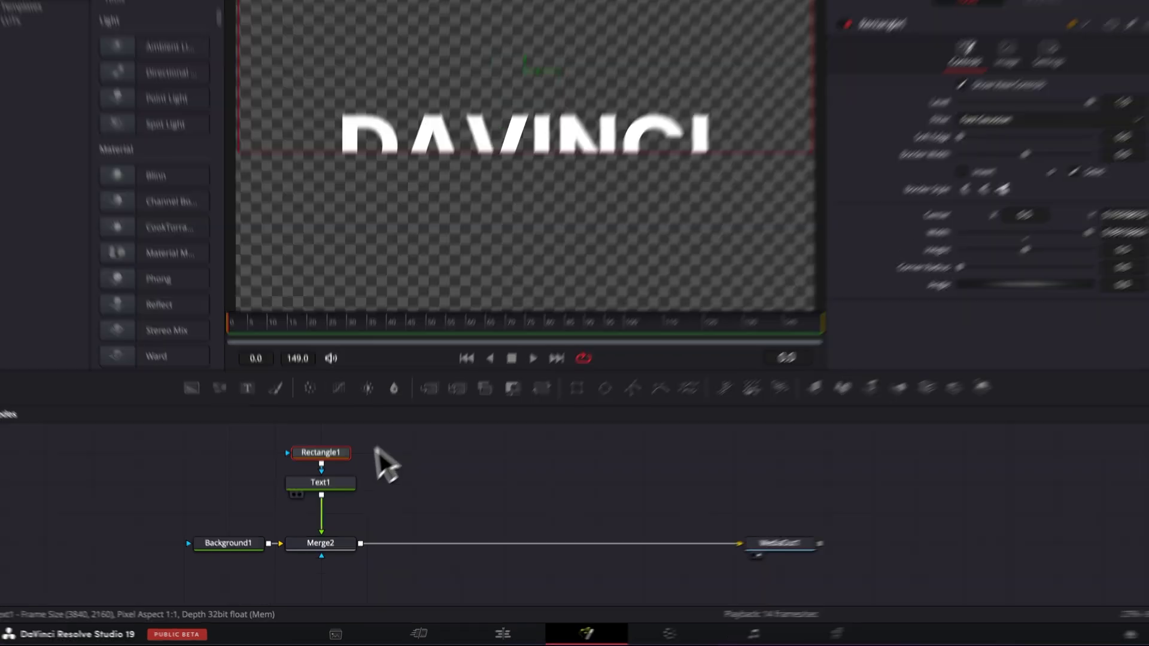
Step: Paste a linked instance of Text1 and merge it over the composite through Merge2_1
{"action": "left_click", "coordinate": [332, 491]}
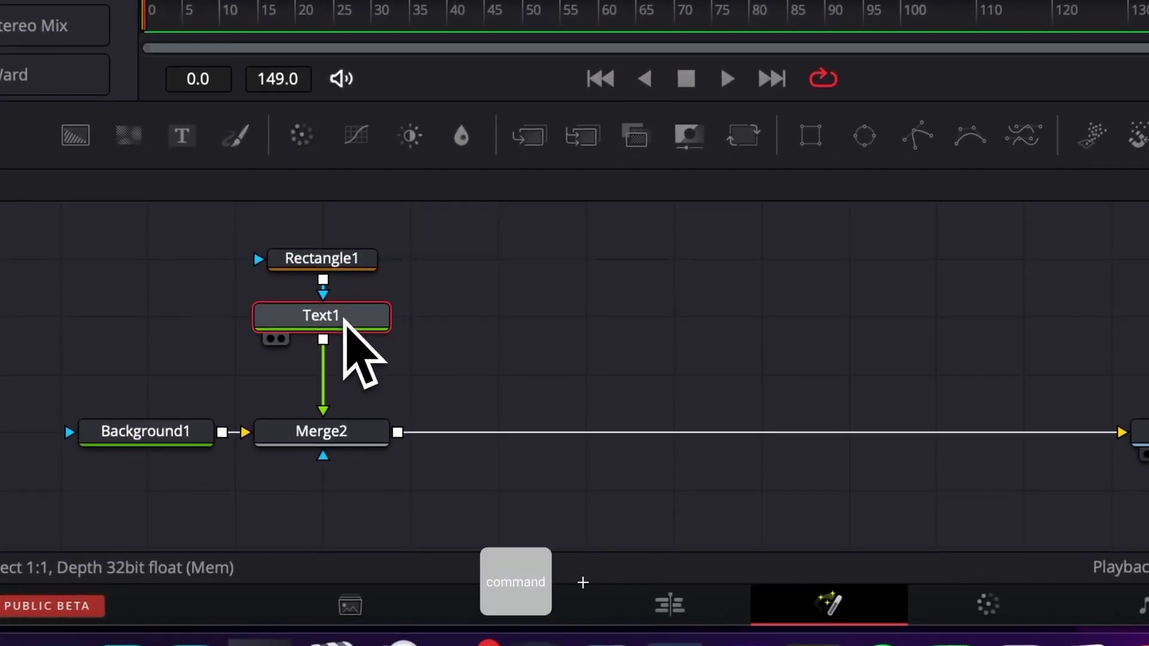
{"action": "key", "text": "super+v"}
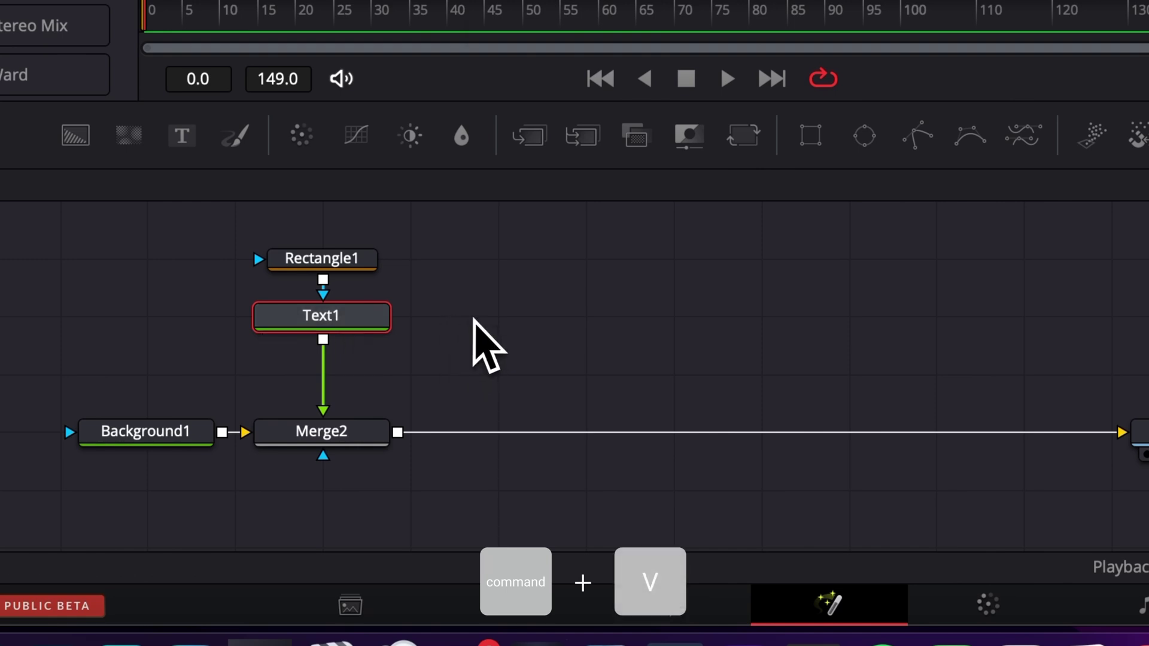
{"action": "right_click", "coordinate": [474, 320]}
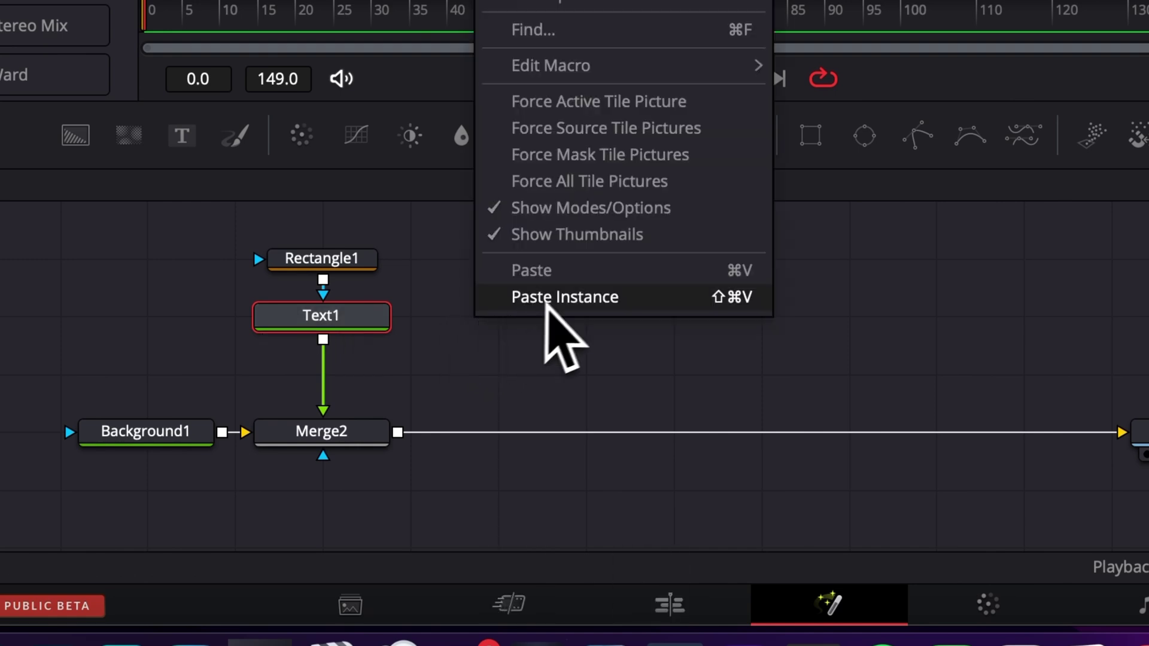
{"action": "left_click", "coordinate": [560, 296]}
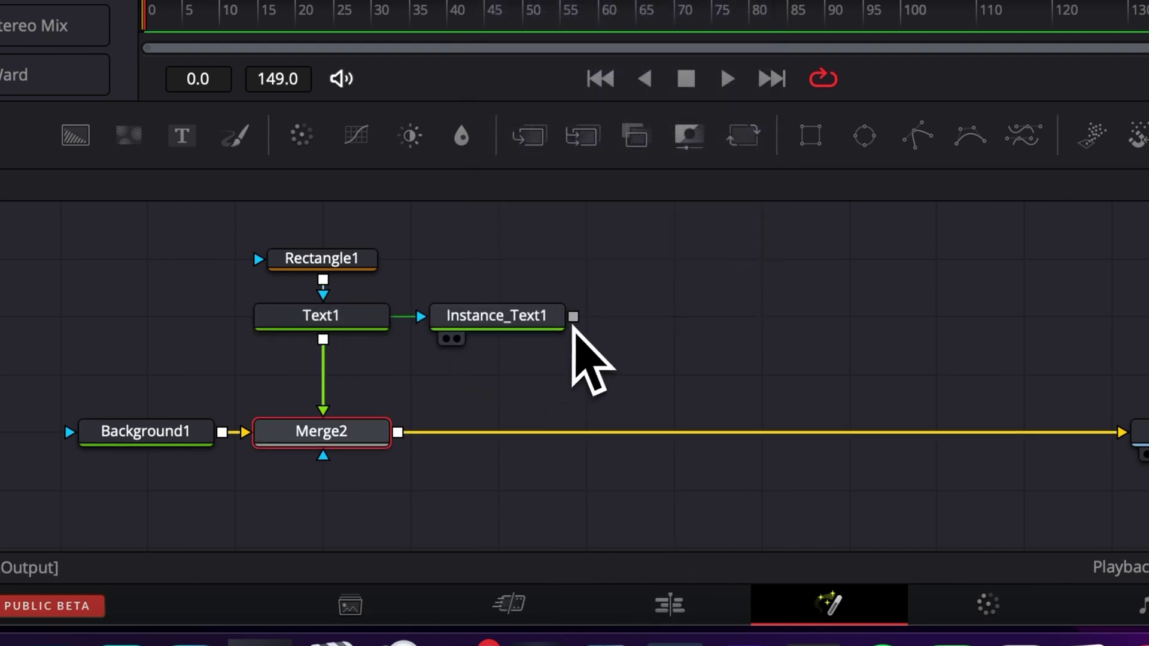
{"action": "left_click_drag", "start_coordinate": [573, 316], "coordinate": [404, 437]}
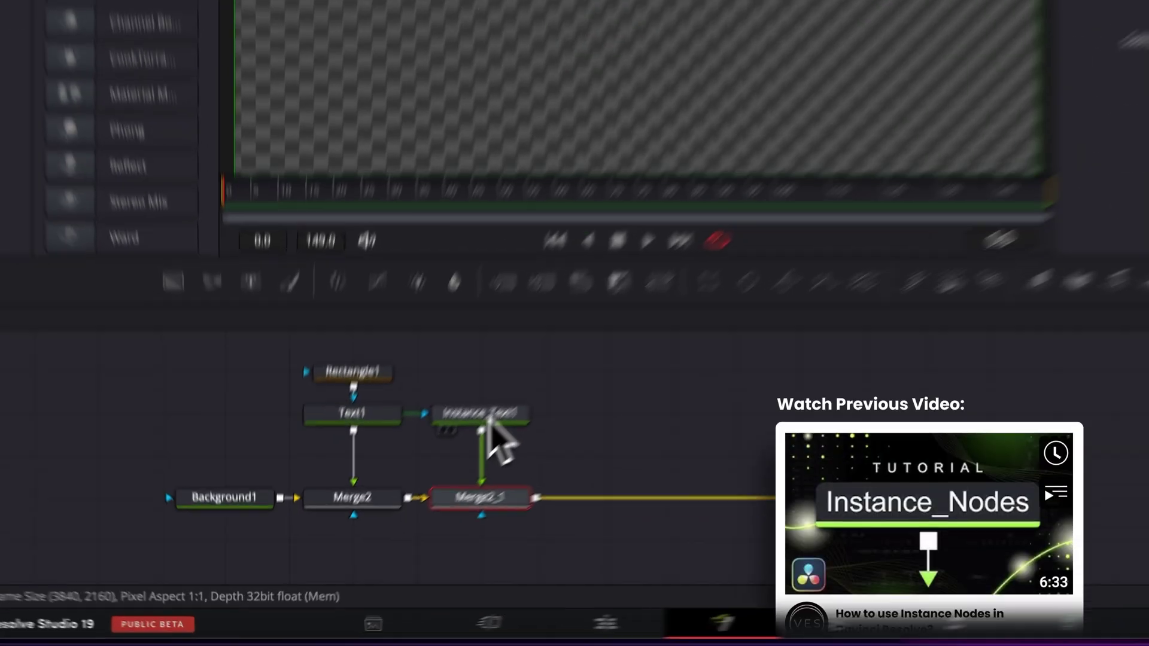
Step: Compare the settings of Text1 and Instance_Text1 by selecting each node in turn
{"action": "left_click", "coordinate": [413, 493]}
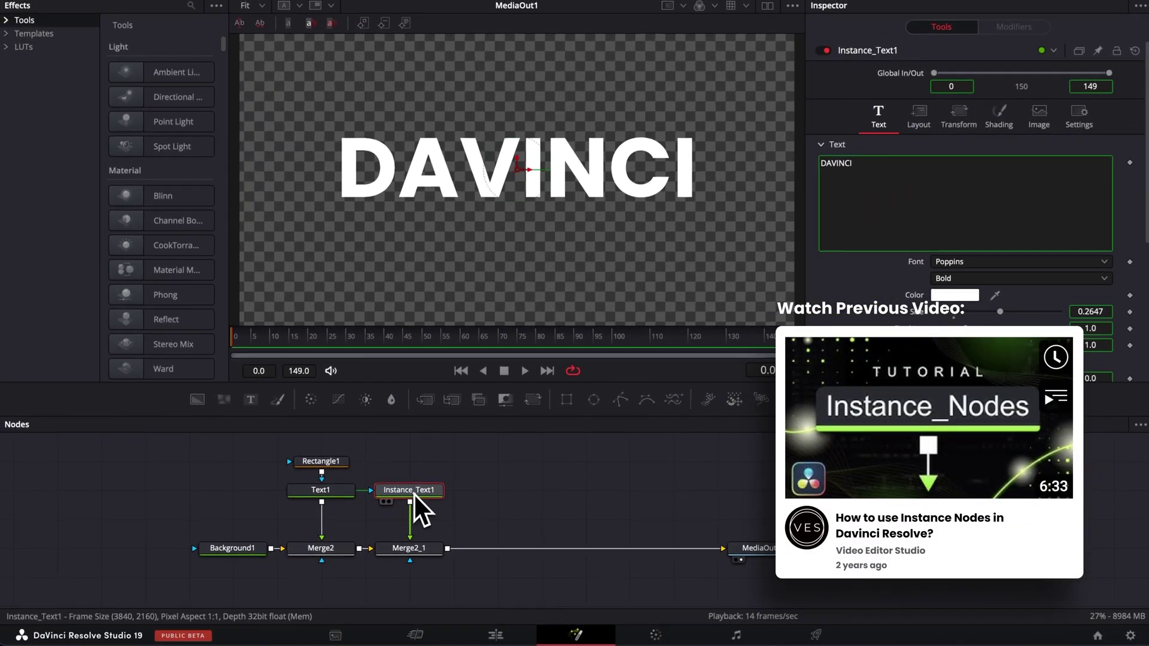
{"action": "left_click", "coordinate": [332, 497]}
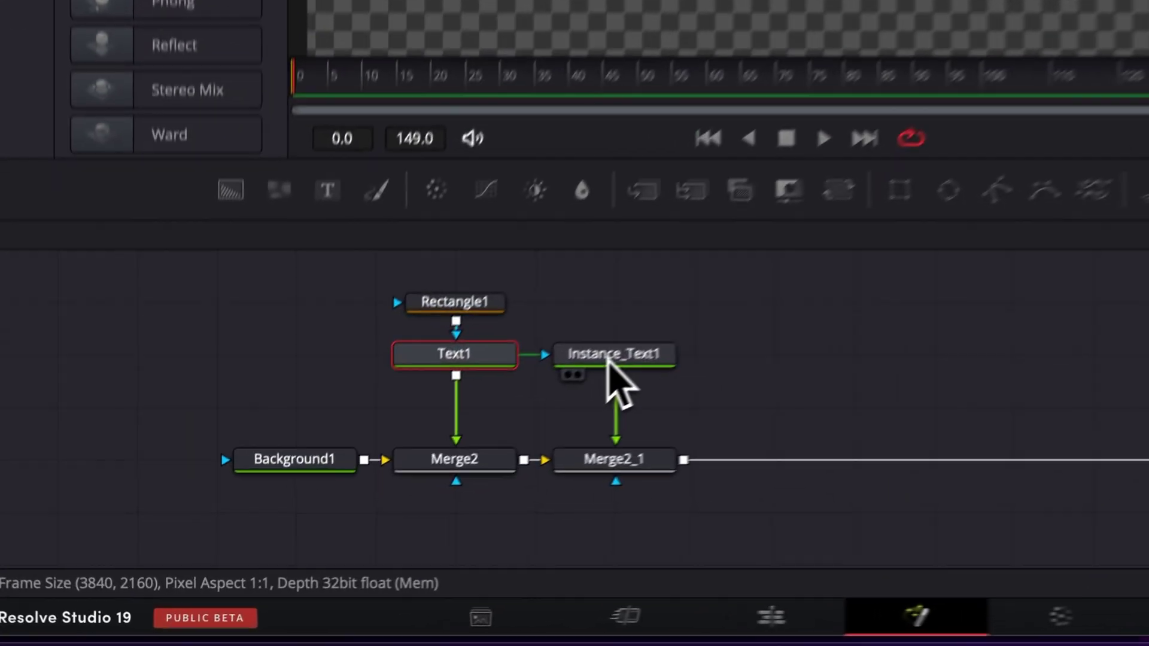
{"action": "left_click", "coordinate": [387, 494]}
{"action": "left_click", "coordinate": [330, 493]}
{"action": "left_click", "coordinate": [641, 323]}
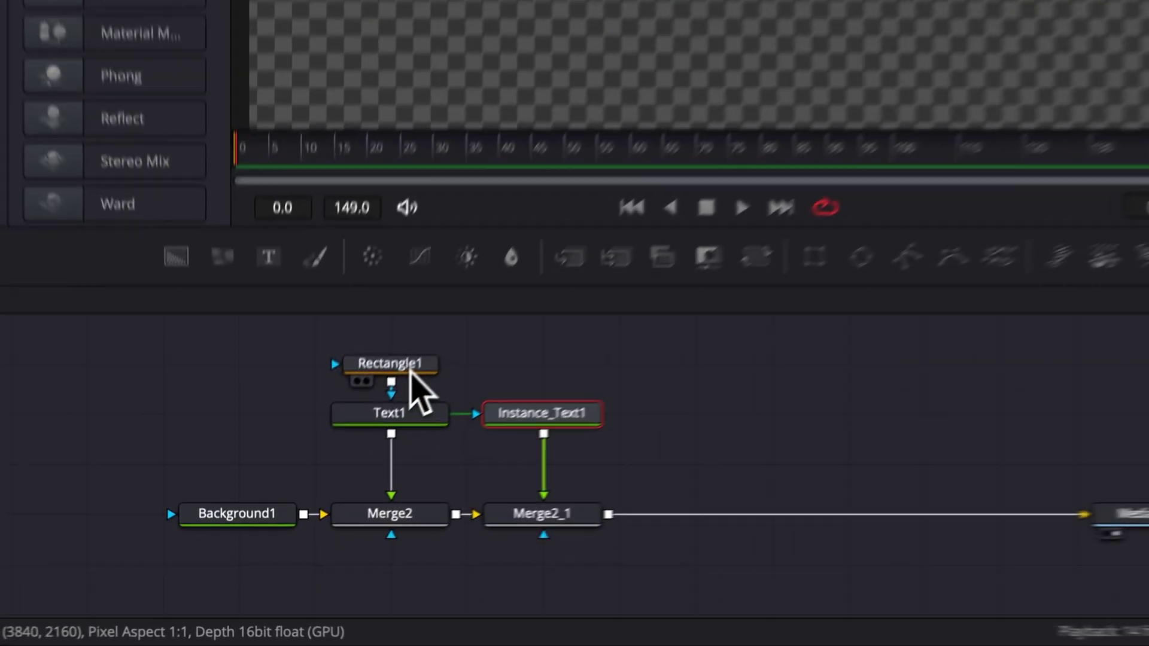
Step: Paste a linked instance of Rectangle1 and connect it as the mask of Instance_Text1
{"action": "left_click", "coordinate": [411, 369]}
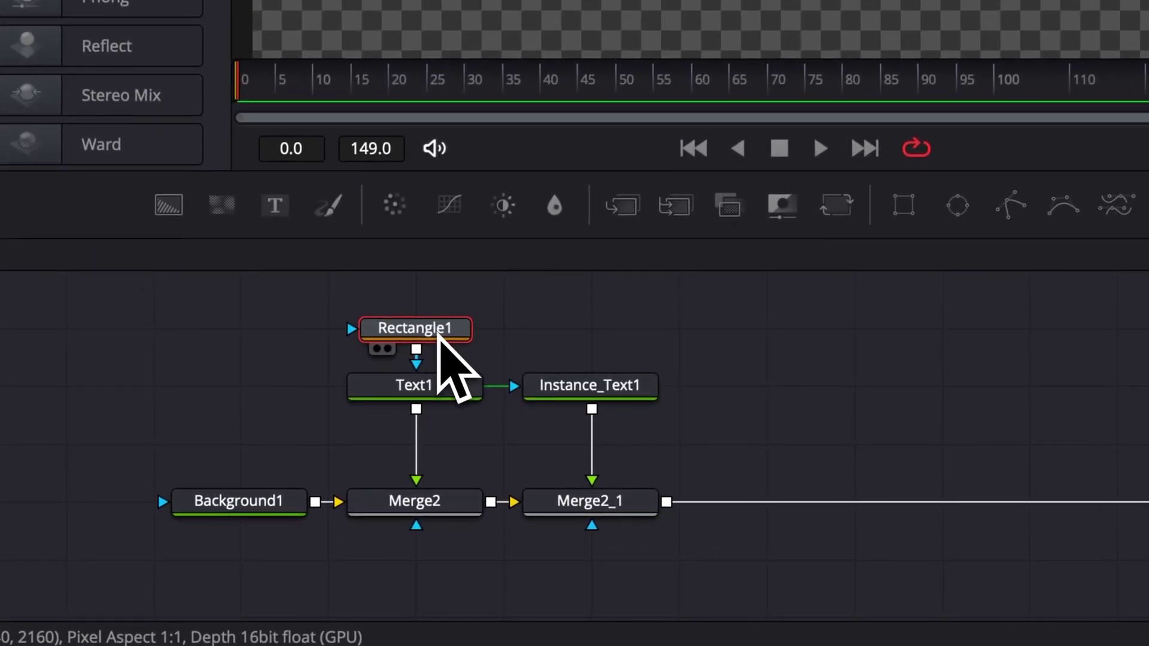
{"action": "left_click", "coordinate": [567, 335]}
{"action": "right_click", "coordinate": [567, 337]}
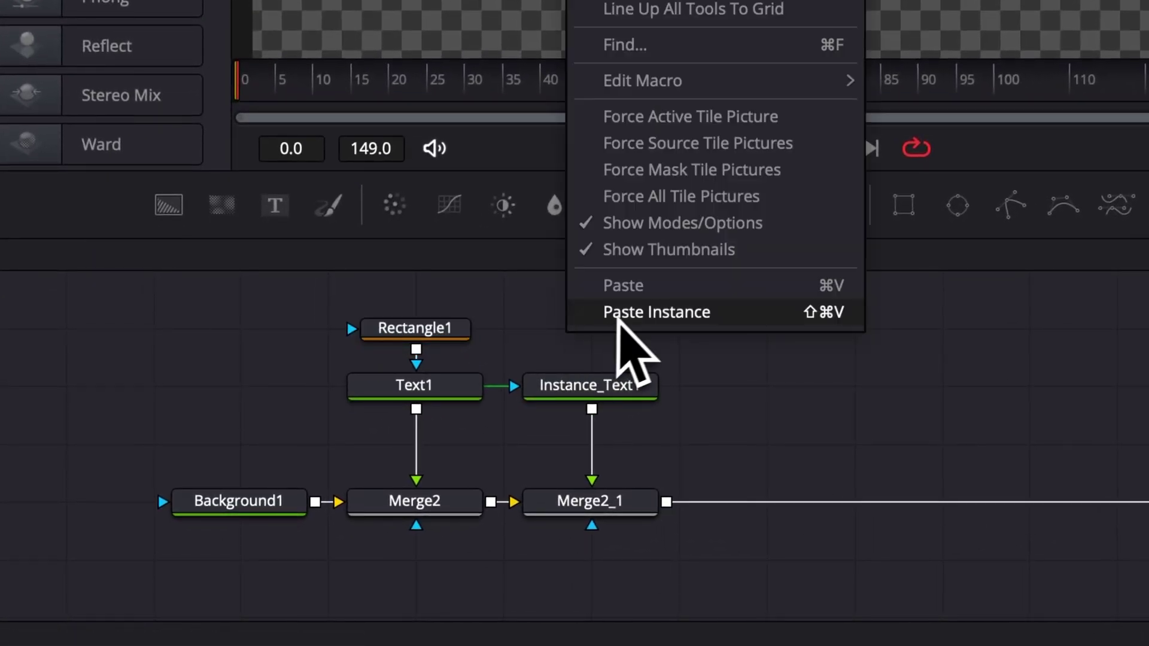
{"action": "left_click", "coordinate": [622, 312]}
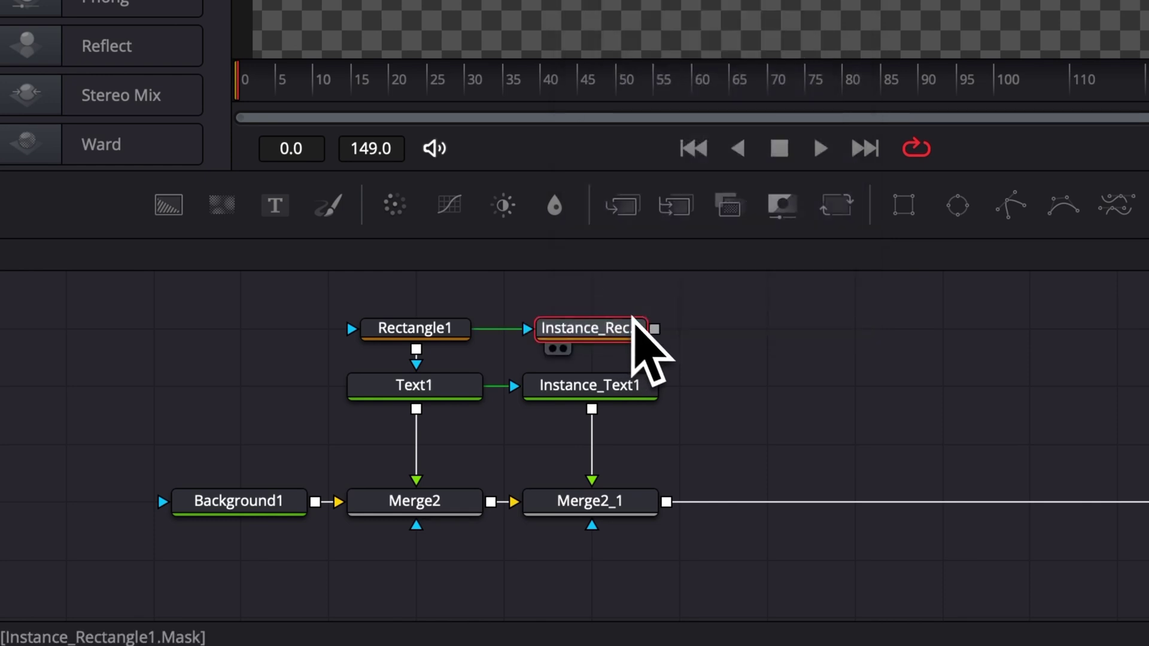
{"action": "left_click_drag", "start_coordinate": [656, 329], "coordinate": [539, 390]}
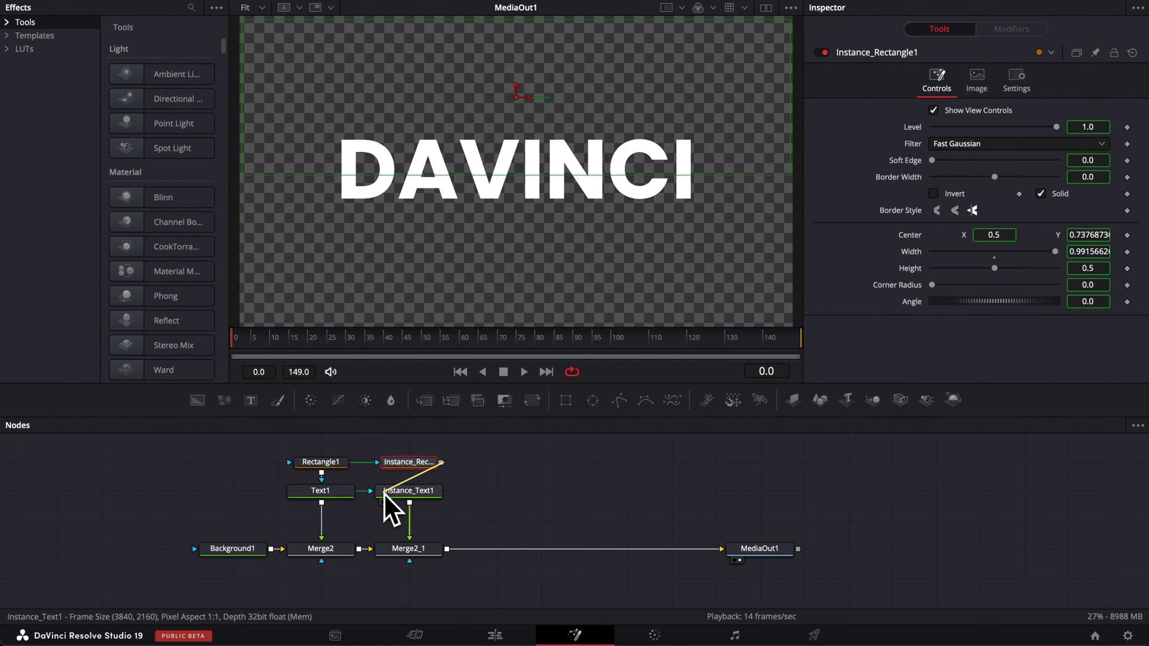
{"action": "left_click_drag", "start_coordinate": [383, 493], "coordinate": [383, 493]}
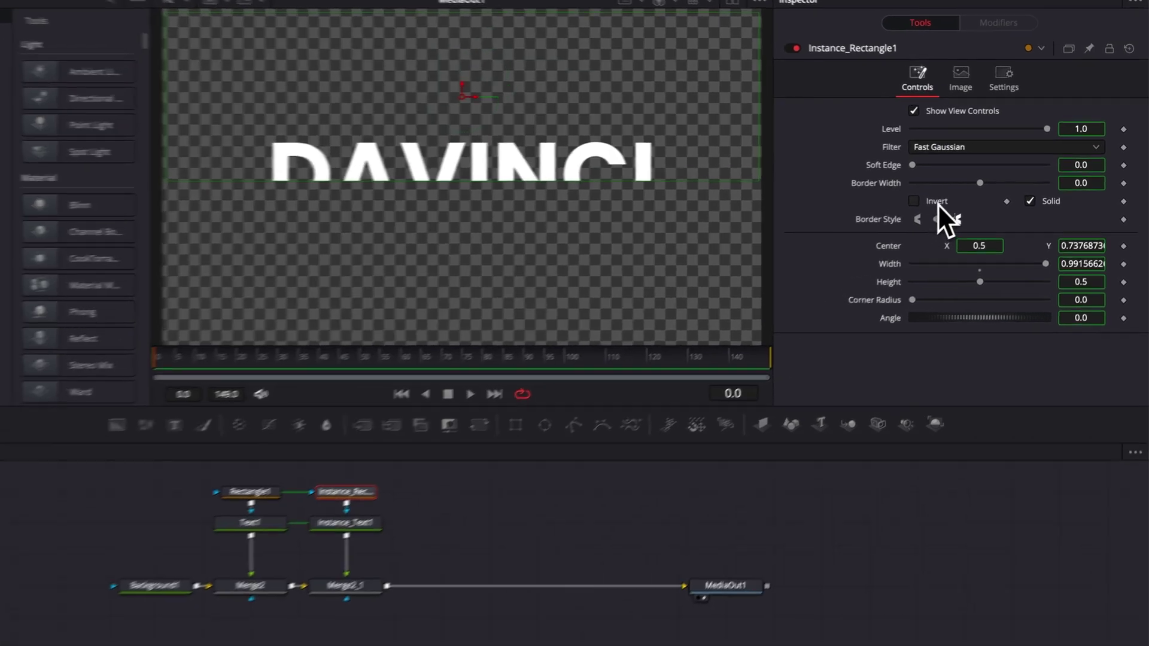
Step: Deinstance Instance_Rectangle1 and invert it so the lower half of DAVINCI shows
{"action": "right_click", "coordinate": [954, 196]}
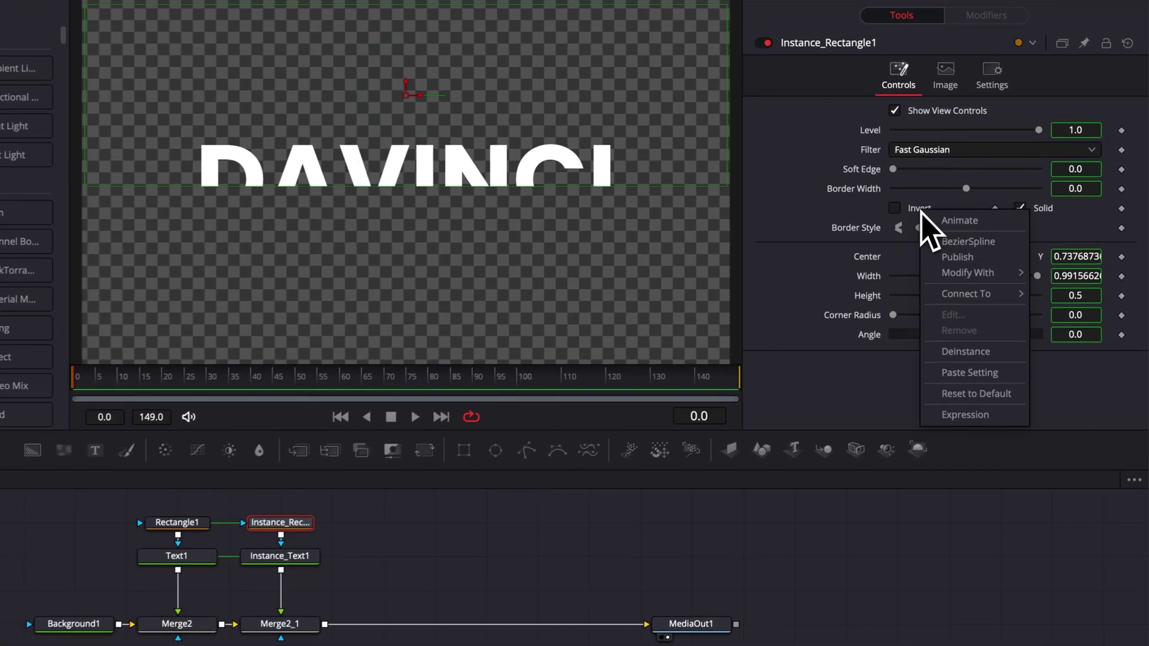
{"action": "left_click", "coordinate": [948, 357]}
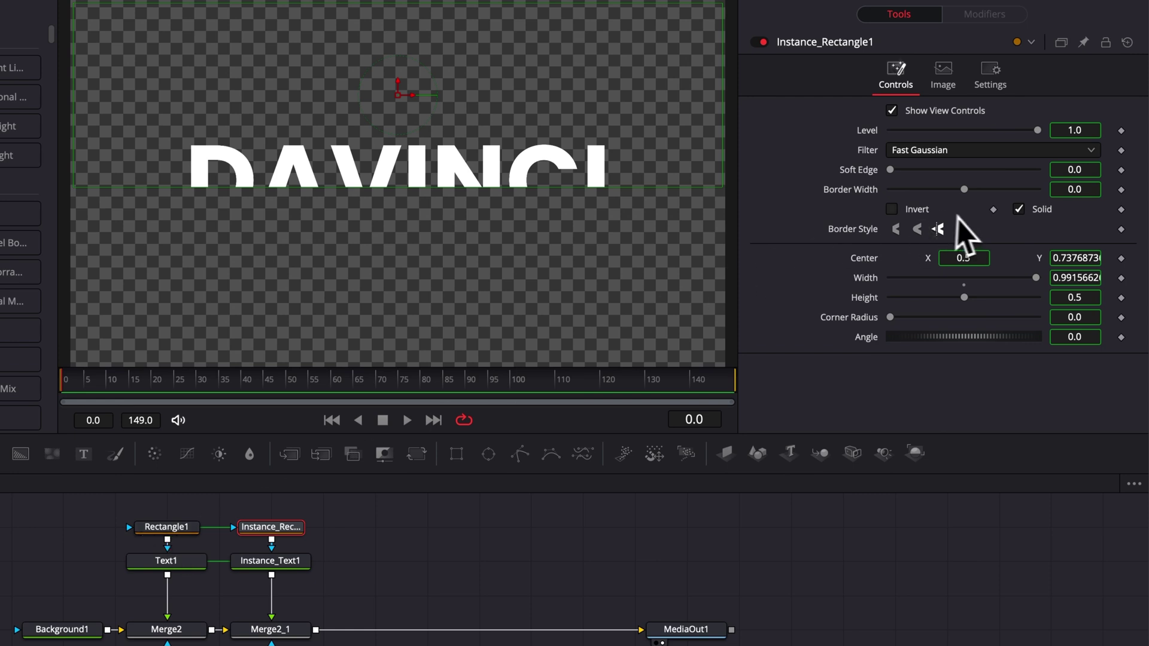
{"action": "left_click", "coordinate": [892, 209]}
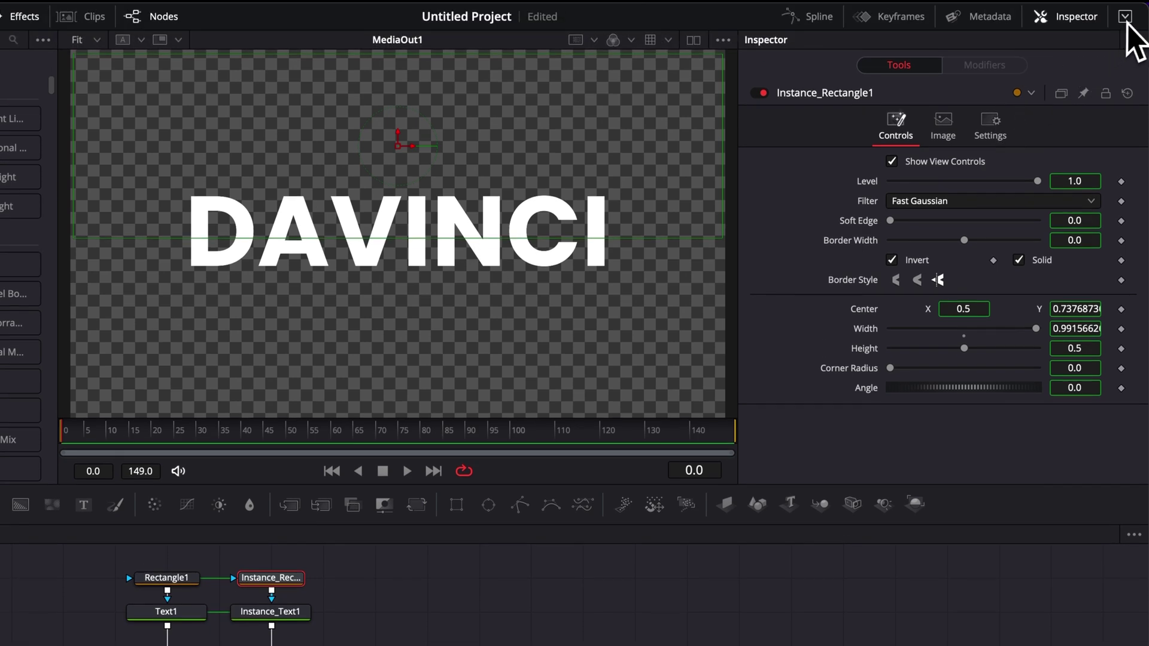
Step: Show the pinned Instance_Rectangle1 settings above Rectangle1's in a full-height Inspector
{"action": "left_click", "coordinate": [1125, 18]}
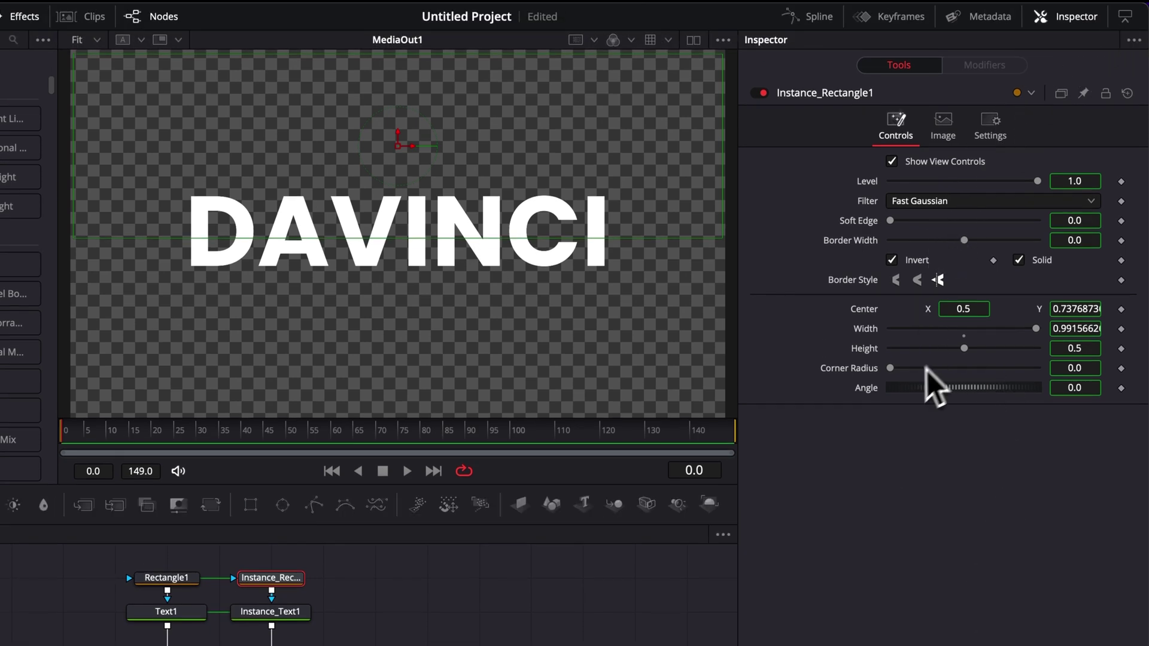
{"action": "left_click", "coordinate": [1082, 95]}
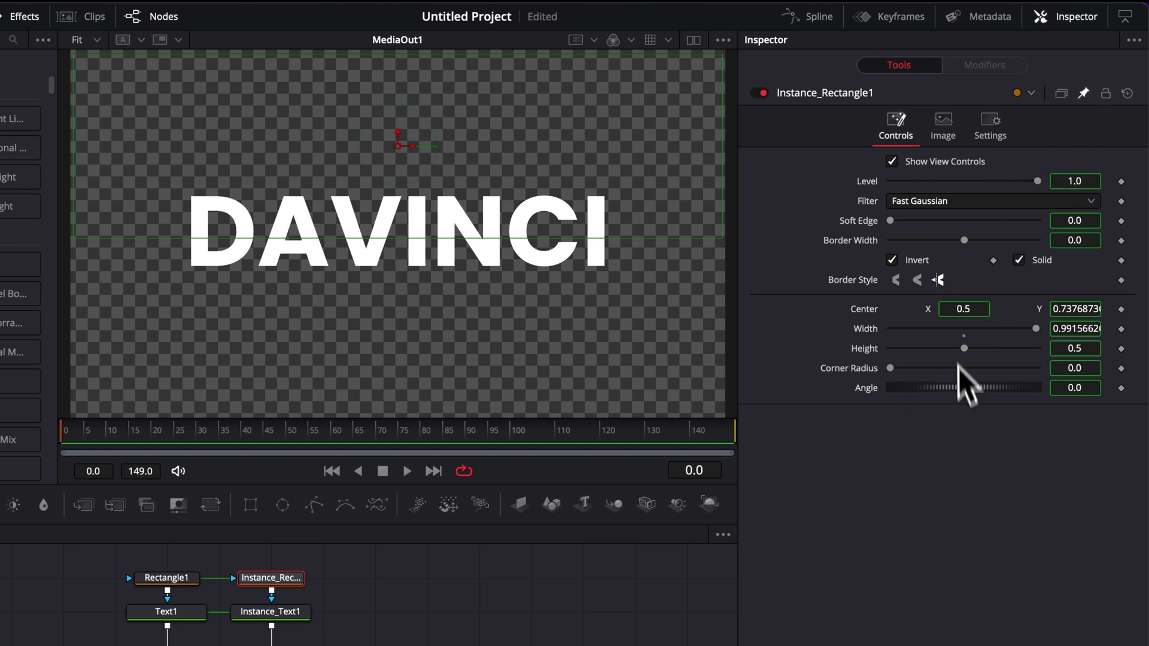
{"action": "left_click", "coordinate": [180, 578]}
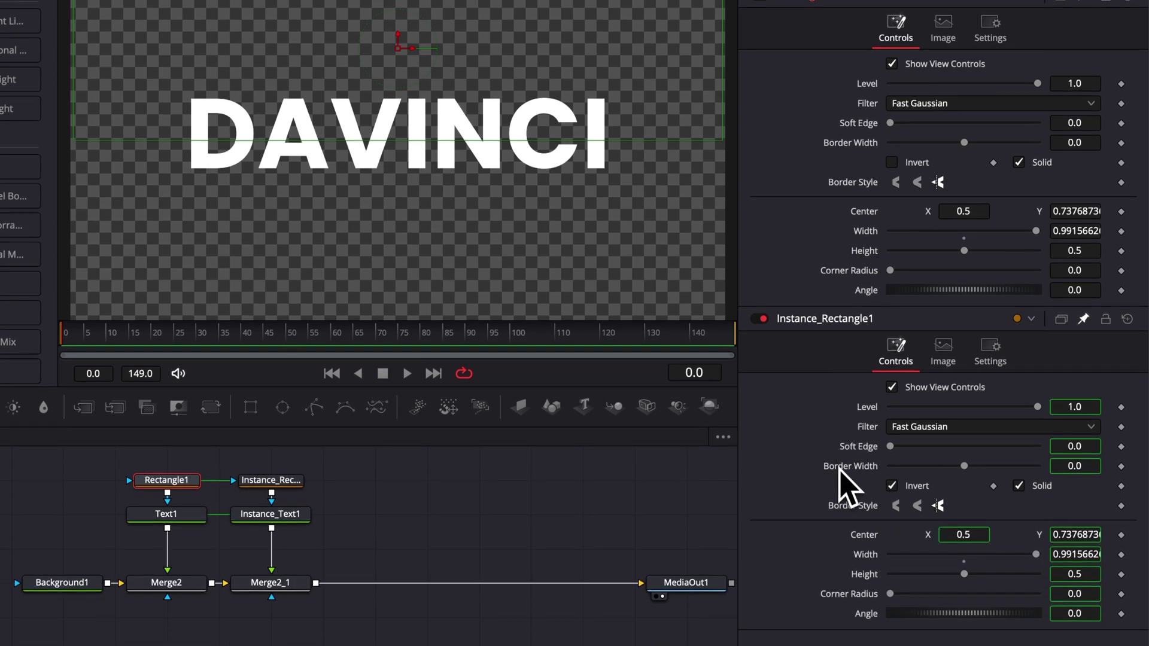
Step: Deinstance Instance_Rectangle1's Border Width and link it by expression to Rectangle1.BorderWidth
{"action": "right_click", "coordinate": [838, 470]}
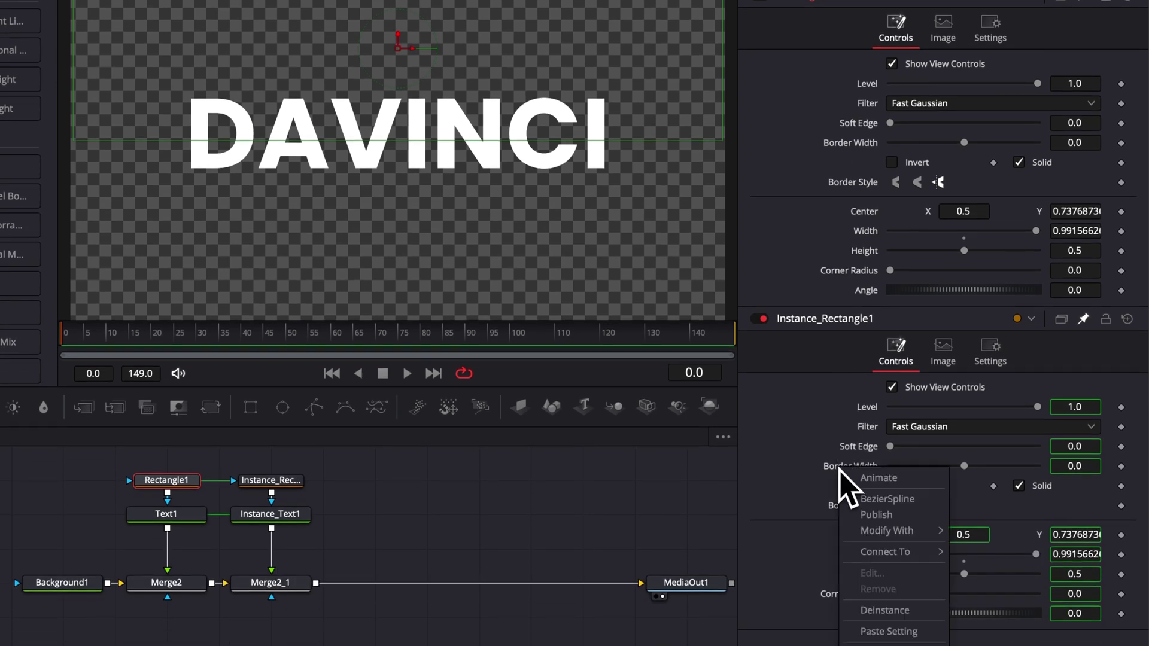
{"action": "left_click", "coordinate": [872, 609]}
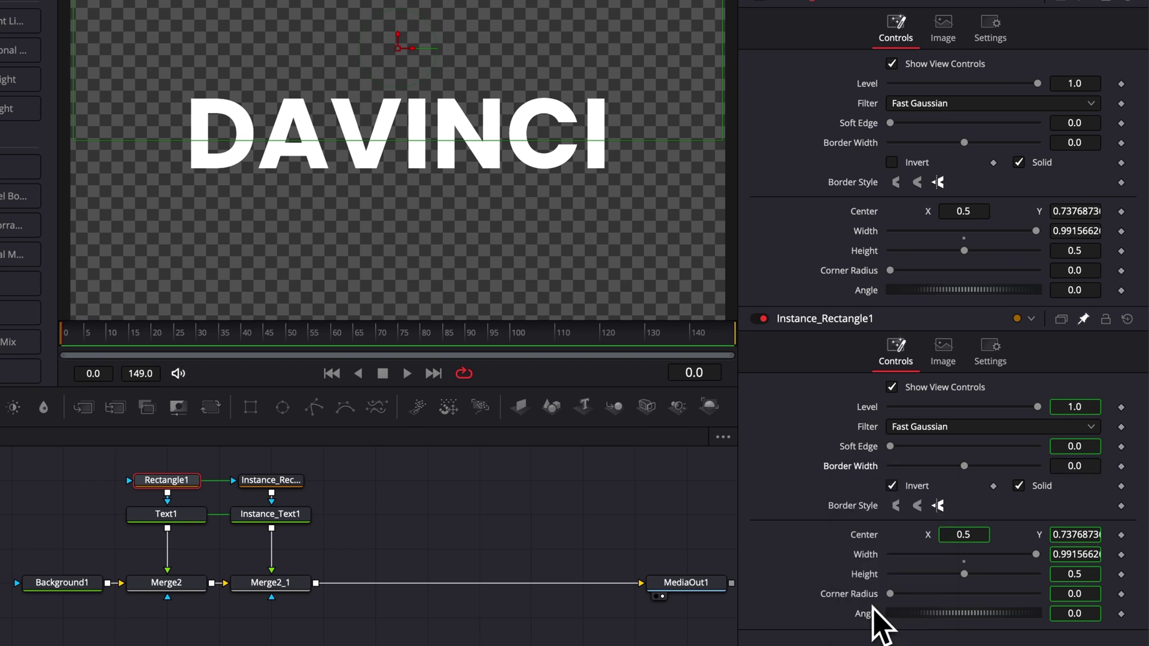
{"action": "right_click", "coordinate": [851, 471]}
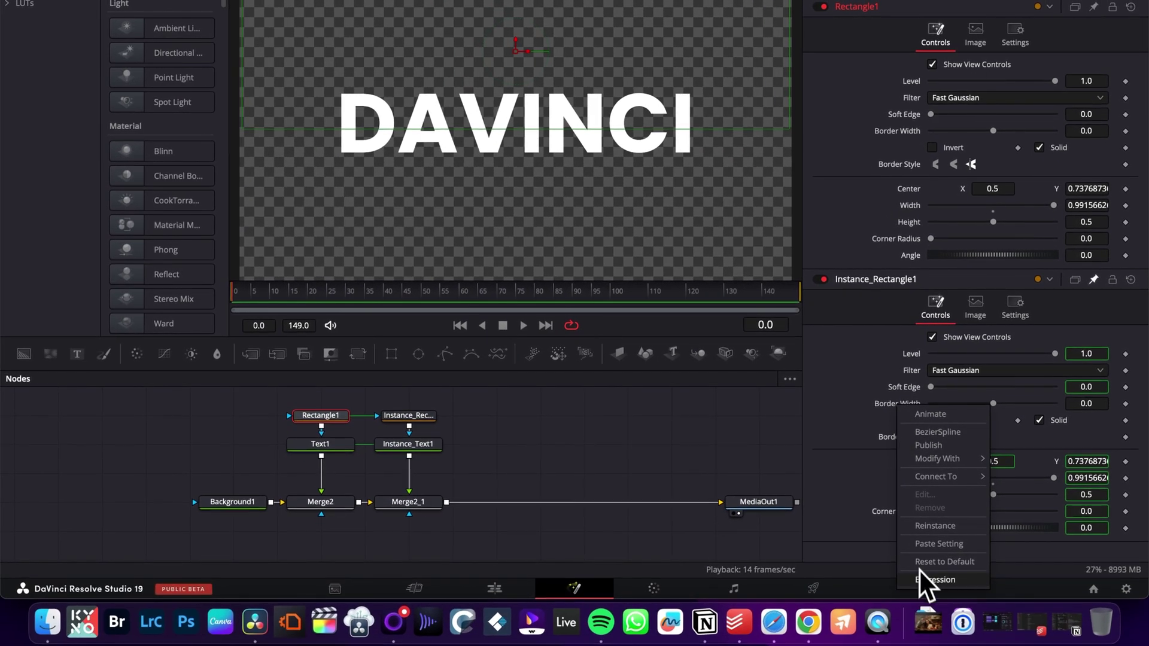
{"action": "left_click", "coordinate": [921, 572]}
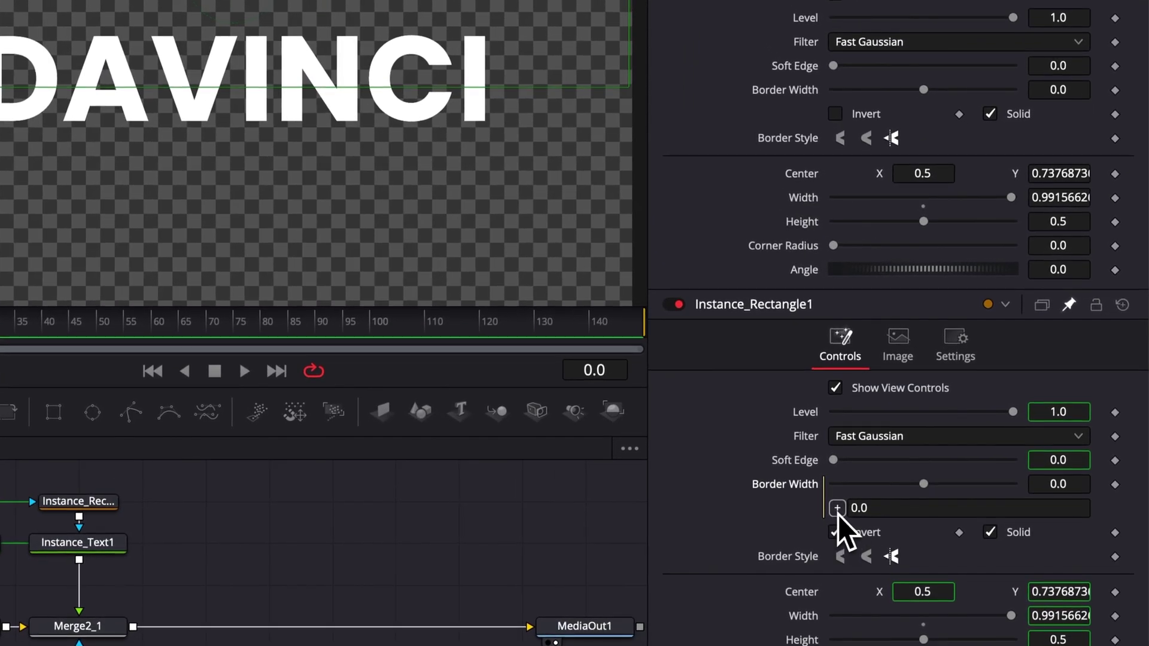
{"action": "left_click_drag", "start_coordinate": [837, 508], "coordinate": [811, 95]}
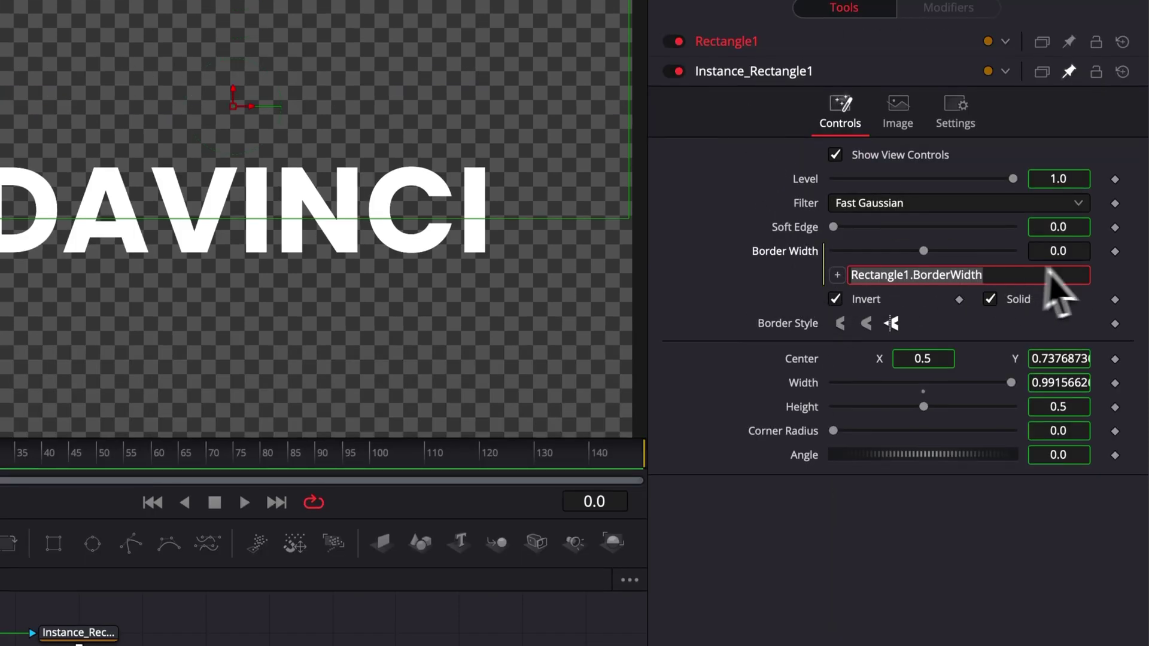
Step: Negate the Border Width expression to -Rectangle1.BorderWidth
{"action": "left_click", "coordinate": [915, 276]}
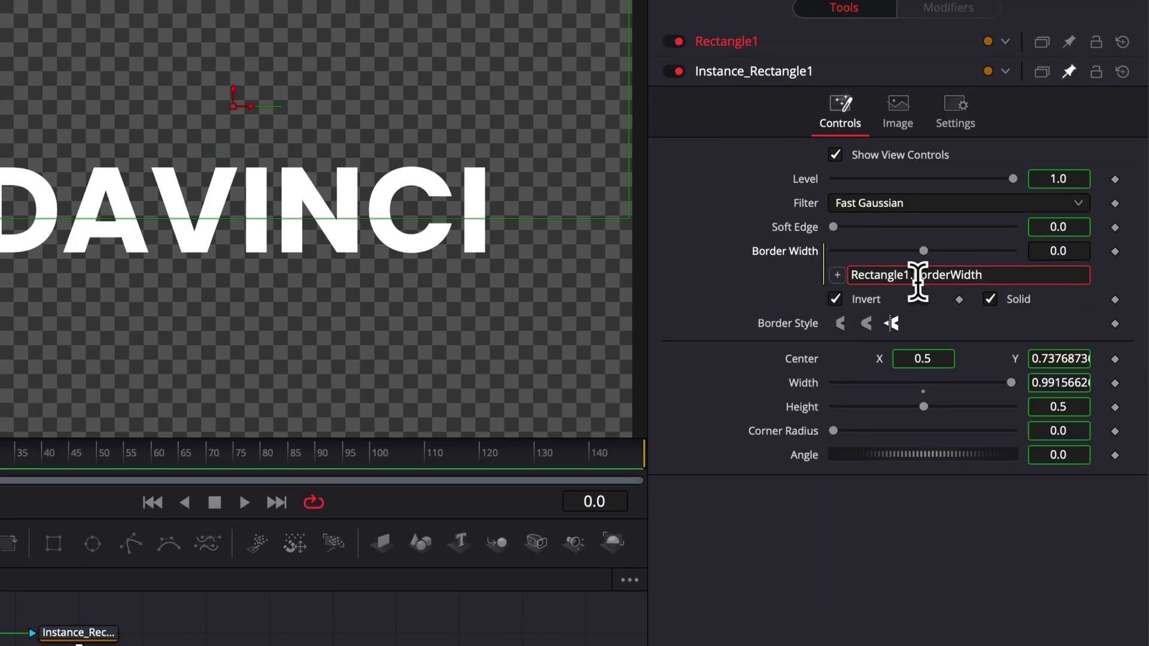
{"action": "left_click_drag", "start_coordinate": [1006, 278], "coordinate": [881, 263]}
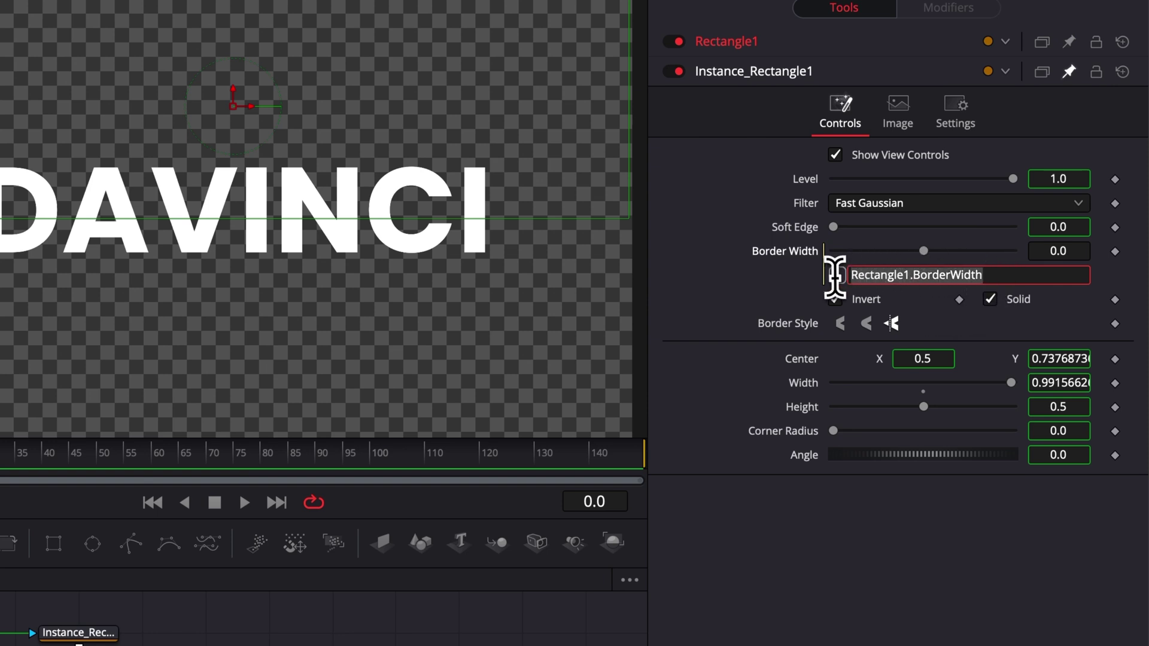
{"action": "left_click", "coordinate": [864, 275]}
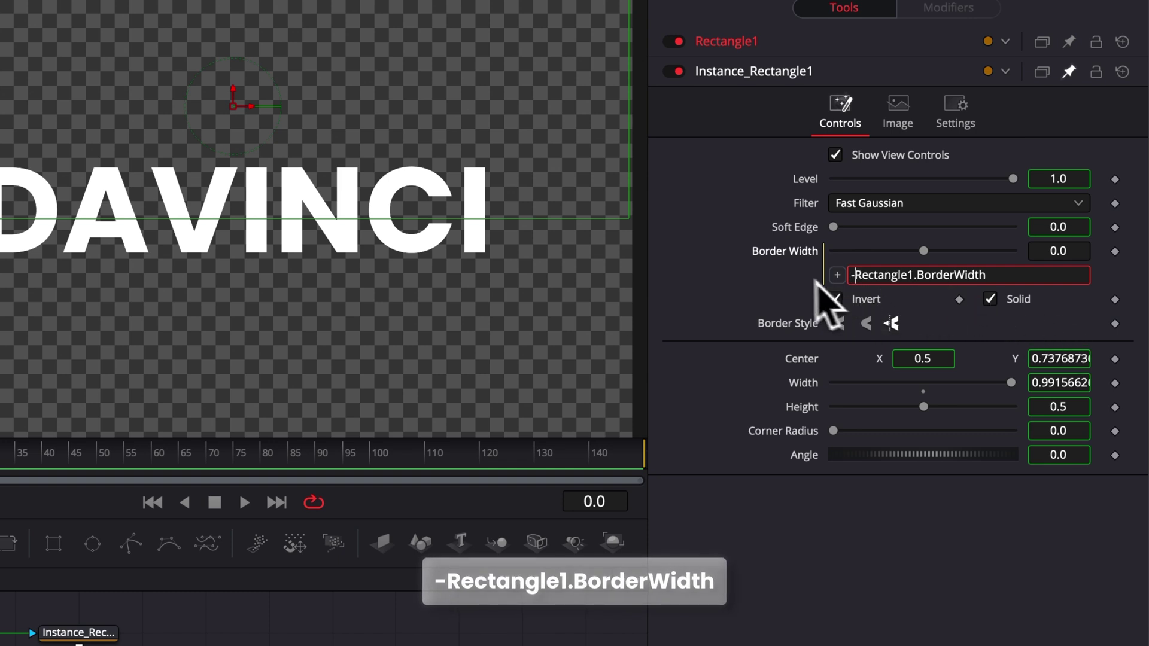
{"action": "key", "text": "Return"}
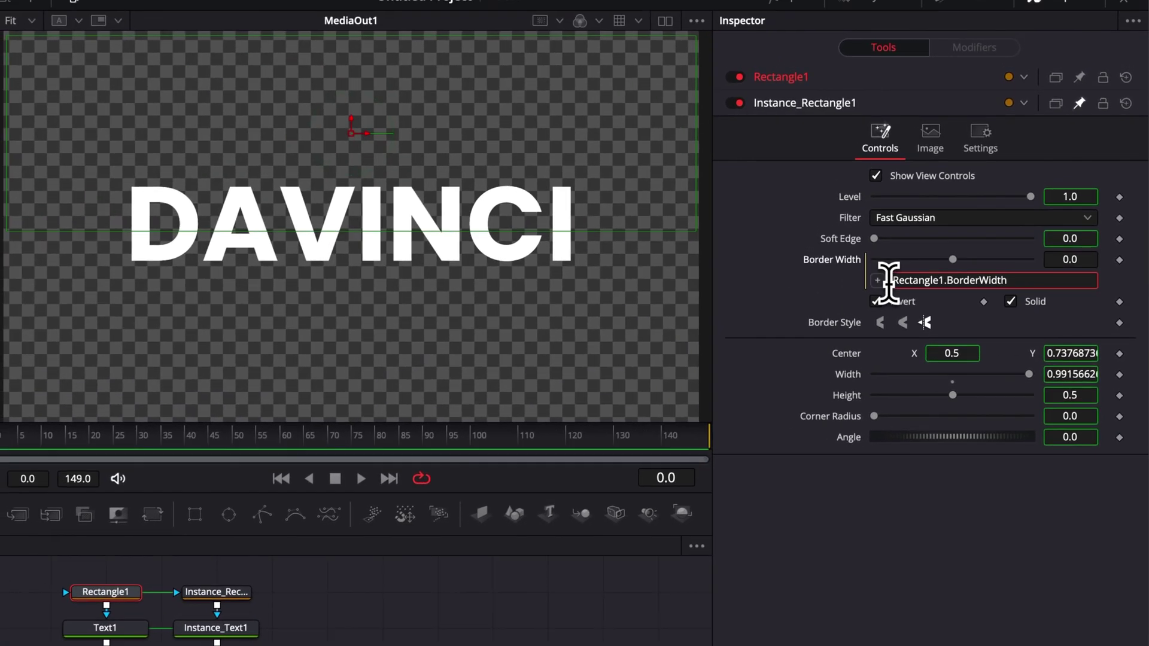
{"action": "left_click", "coordinate": [970, 275]}
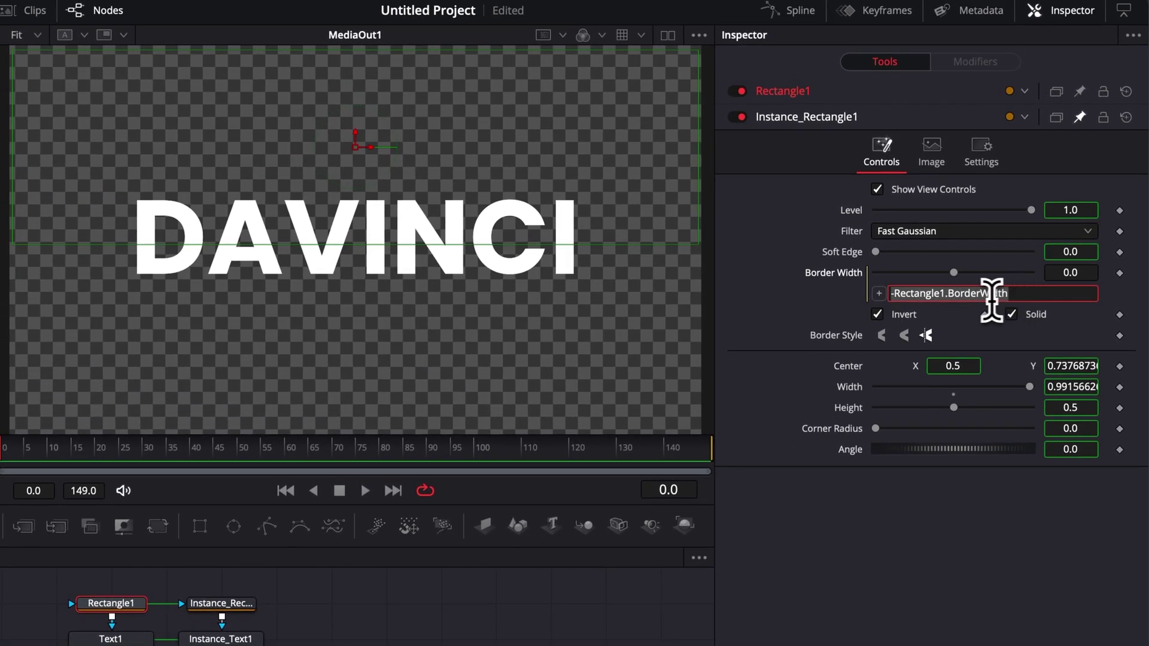
Step: Set Rectangle1's Border Width to -0.011 and Angle to 2.0, then raise the slice line
{"action": "left_click", "coordinate": [819, 91]}
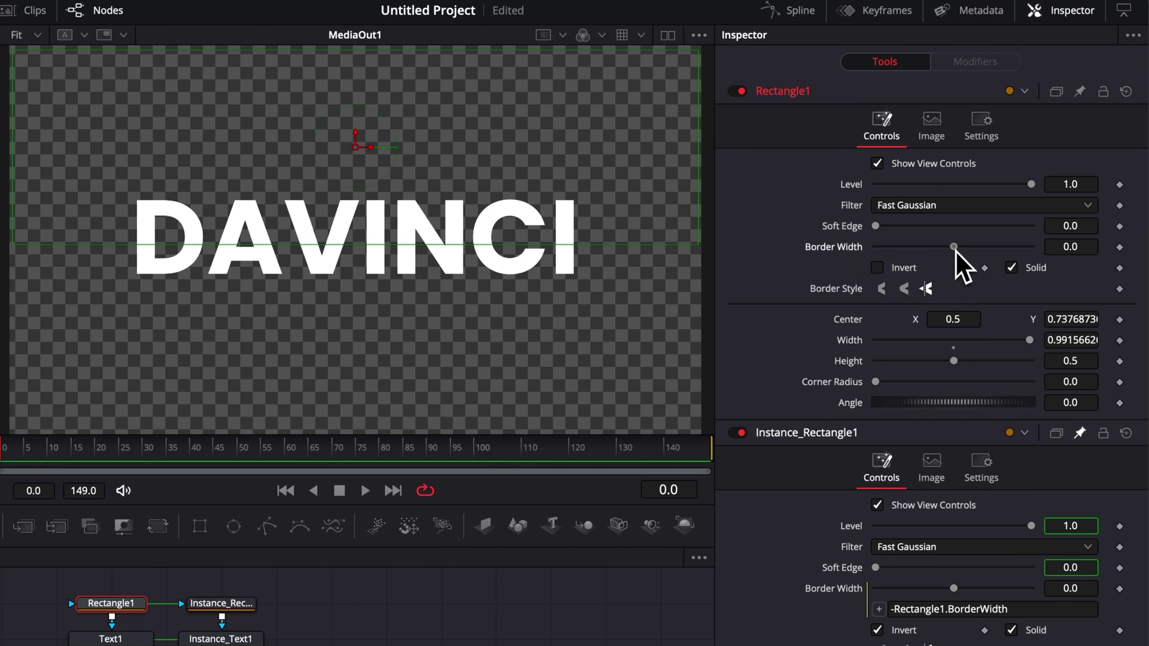
{"action": "left_click_drag", "start_coordinate": [955, 250], "coordinate": [949, 249]}
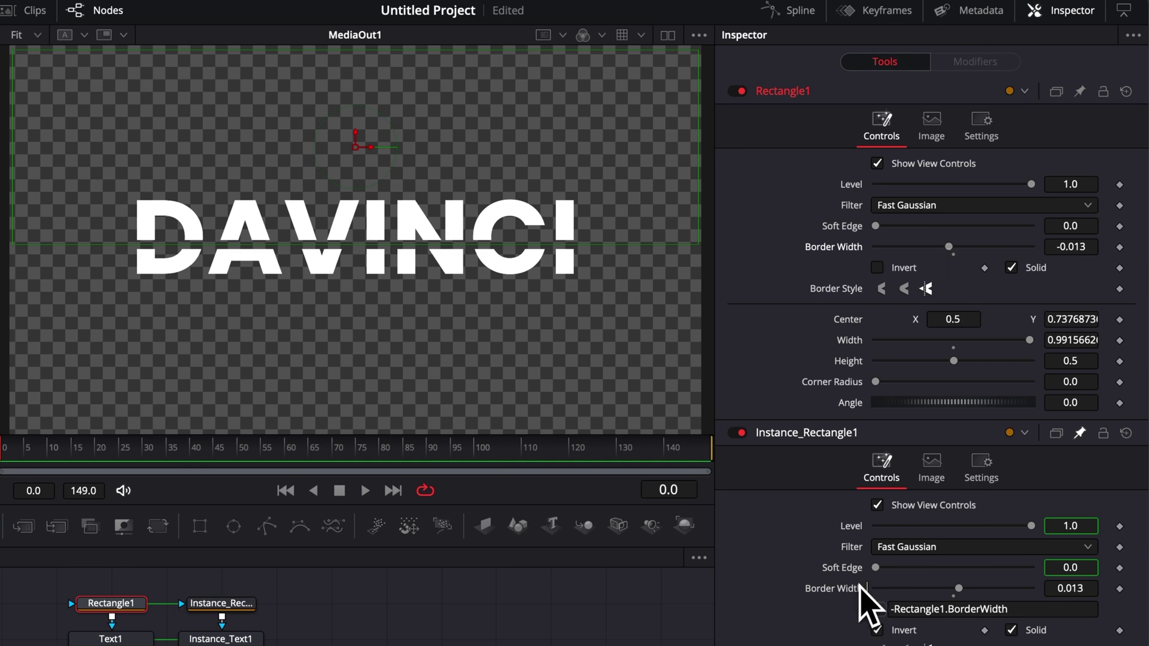
{"action": "left_click_drag", "start_coordinate": [949, 249], "coordinate": [938, 250]}
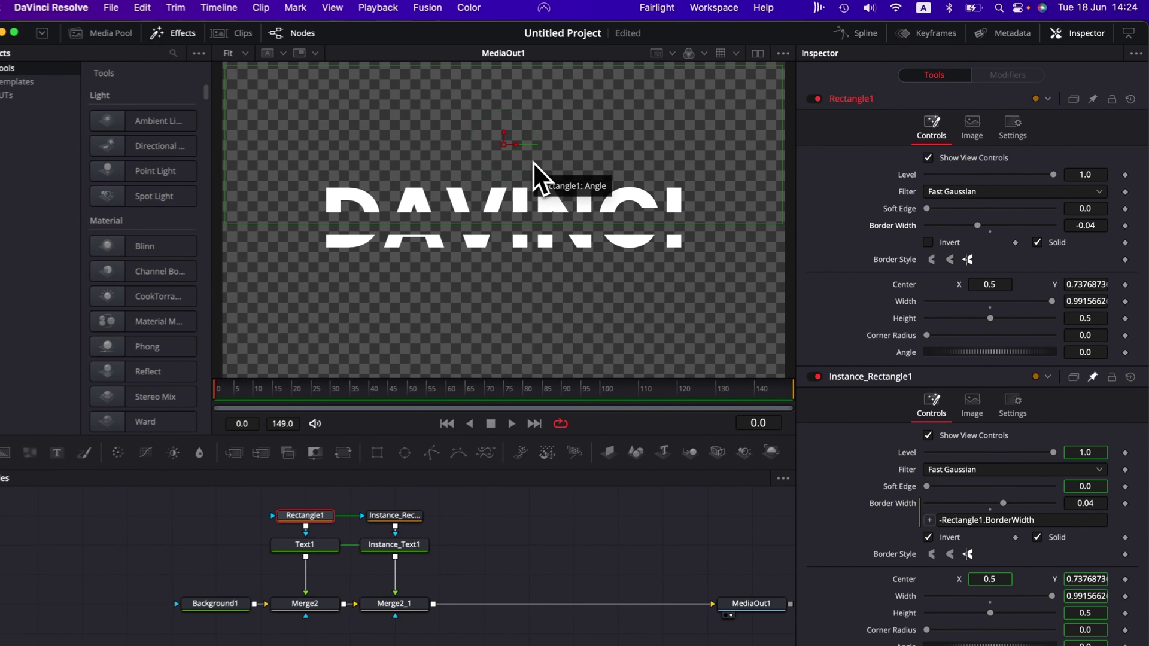
{"action": "double_click", "coordinate": [954, 247]}
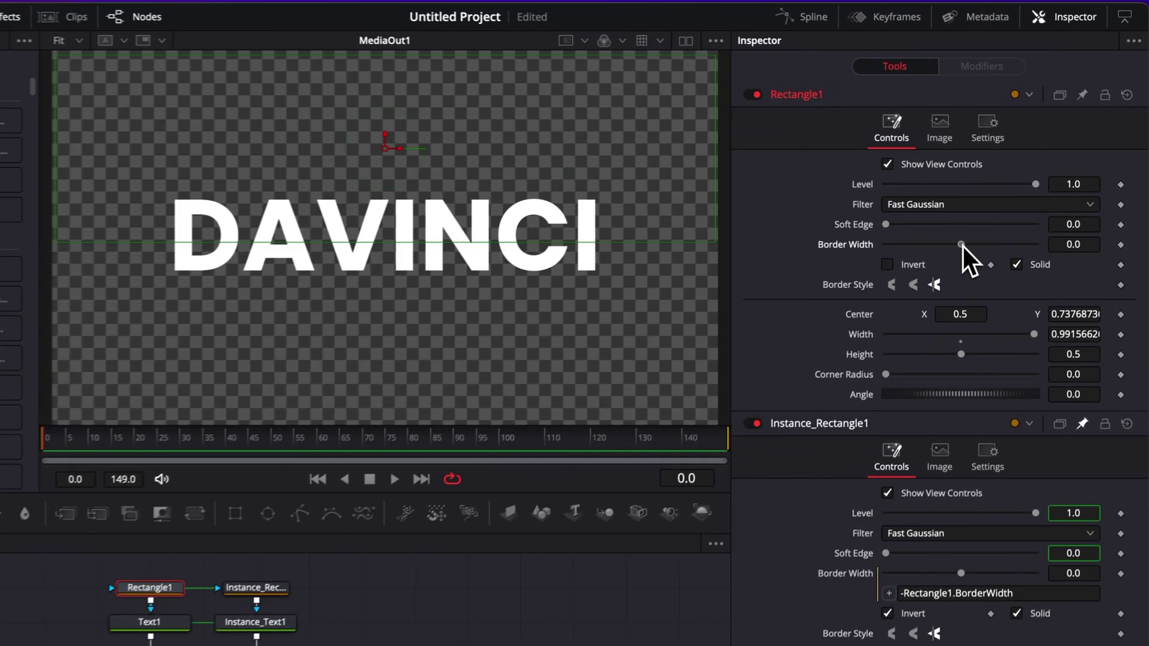
{"action": "left_click_drag", "start_coordinate": [993, 226], "coordinate": [989, 228]}
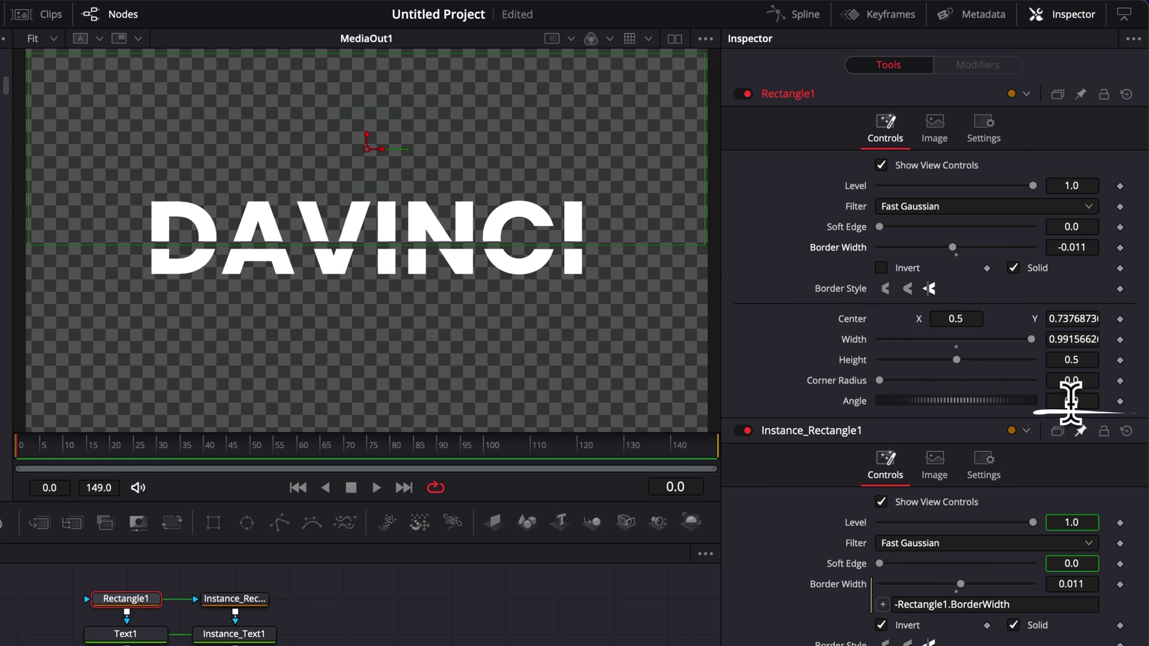
{"action": "left_click_drag", "start_coordinate": [1070, 400], "coordinate": [1086, 399]}
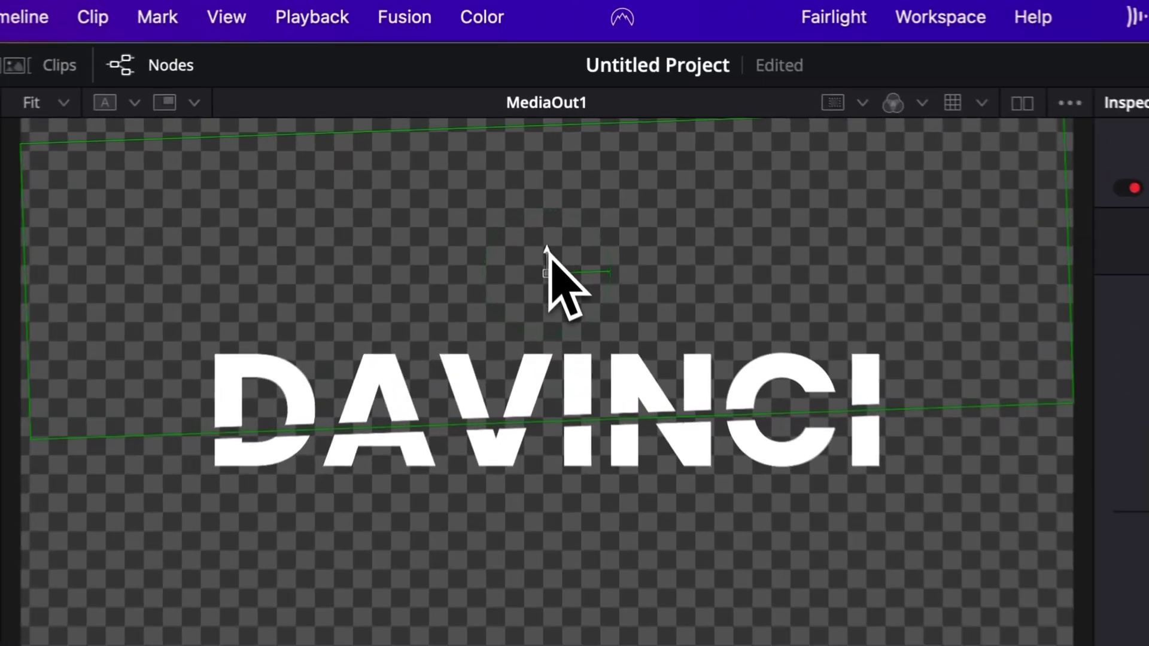
{"action": "left_click_drag", "start_coordinate": [546, 246], "coordinate": [575, 264]}
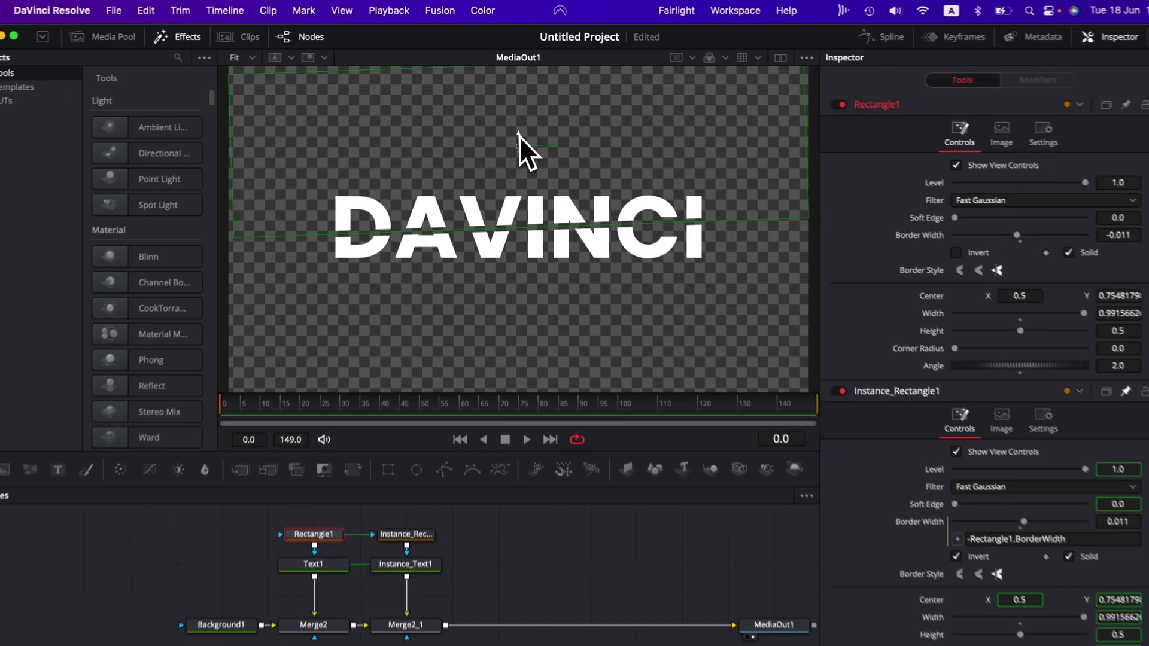
Step: Add a Drop Shadow node after Merge2_1
{"action": "scroll", "coordinate": [594, 516], "scroll_direction": "right", "scroll_amount": 2}
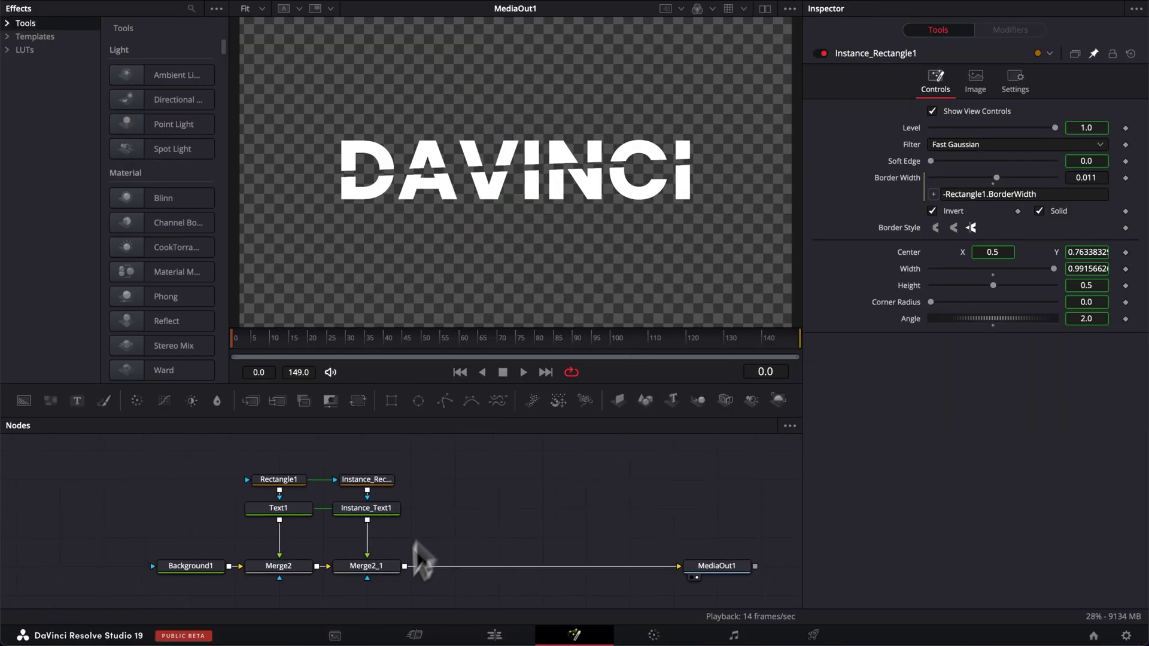
{"action": "left_click", "coordinate": [377, 564]}
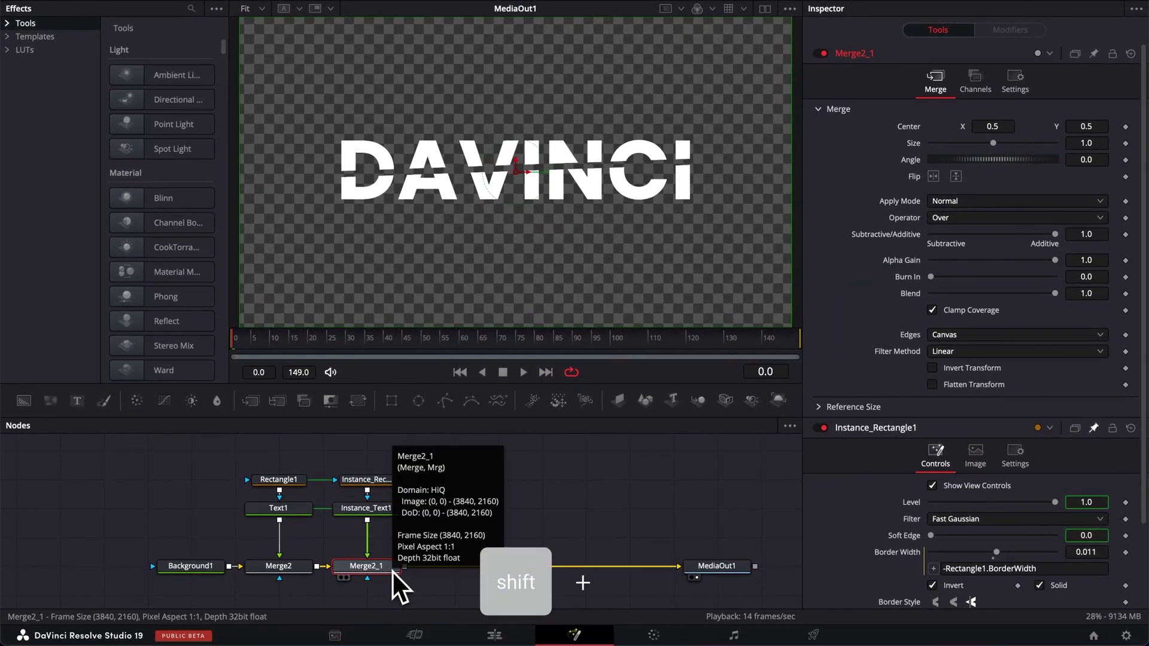
{"action": "key", "text": "shift+space"}
{"action": "type", "text": "bri"}
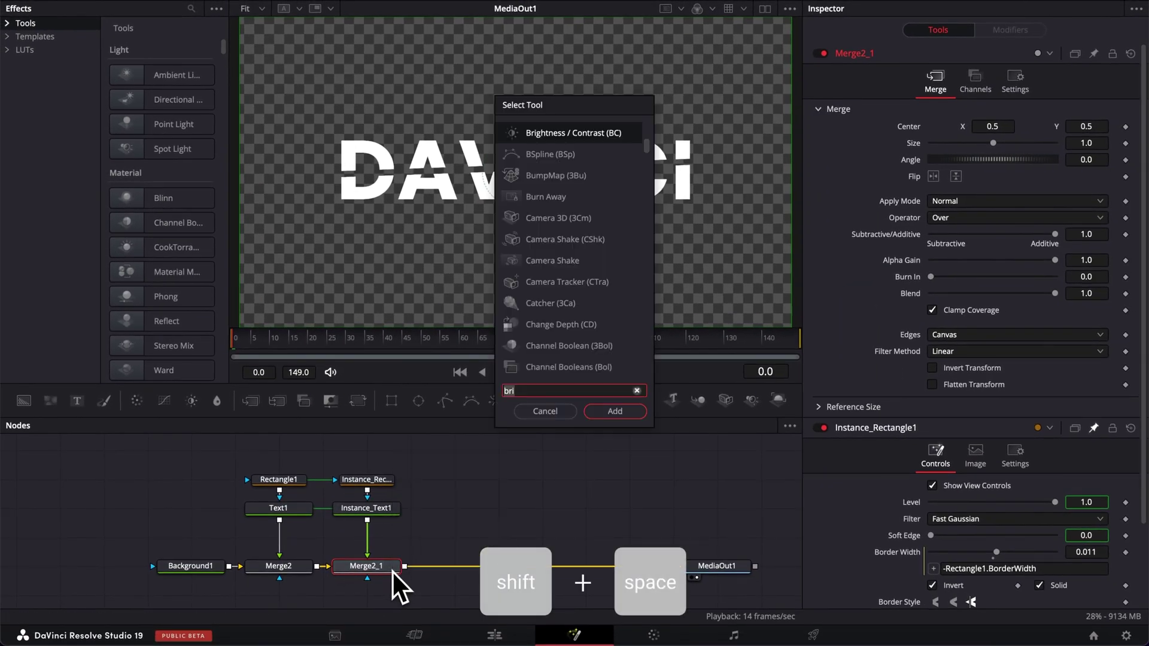
{"action": "key", "text": "BackSpace"}
{"action": "key", "text": "BackSpace"}
{"action": "key", "text": "BackSpace"}
{"action": "type", "text": "shado"}
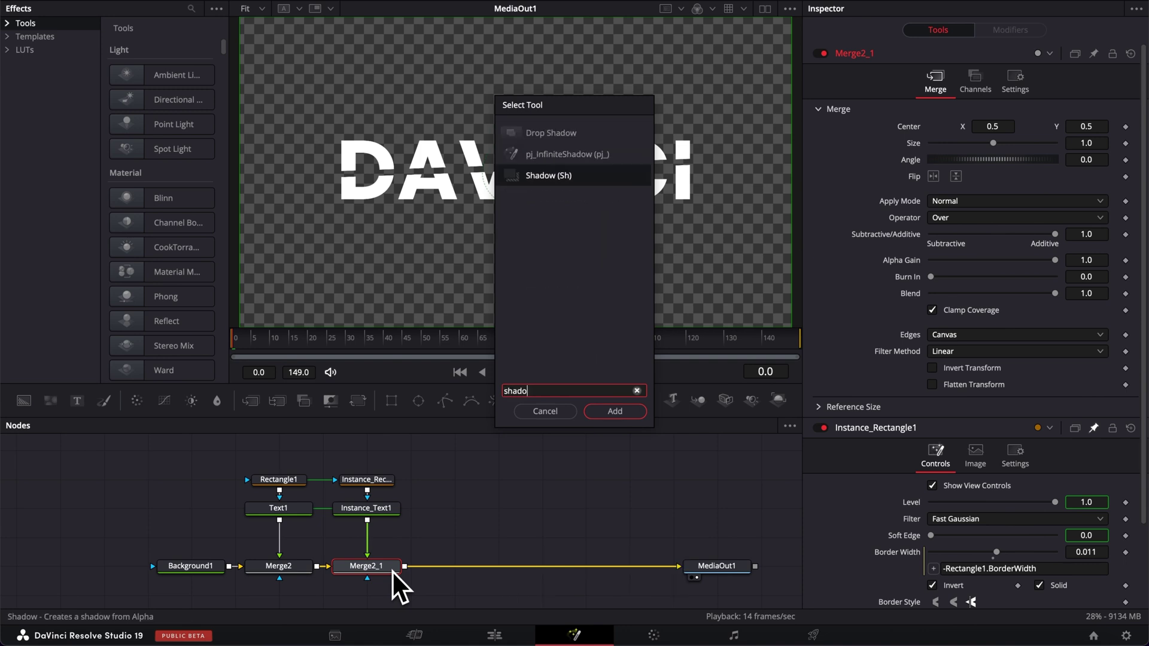
{"action": "key", "text": "Up"}
{"action": "key", "text": "Up"}
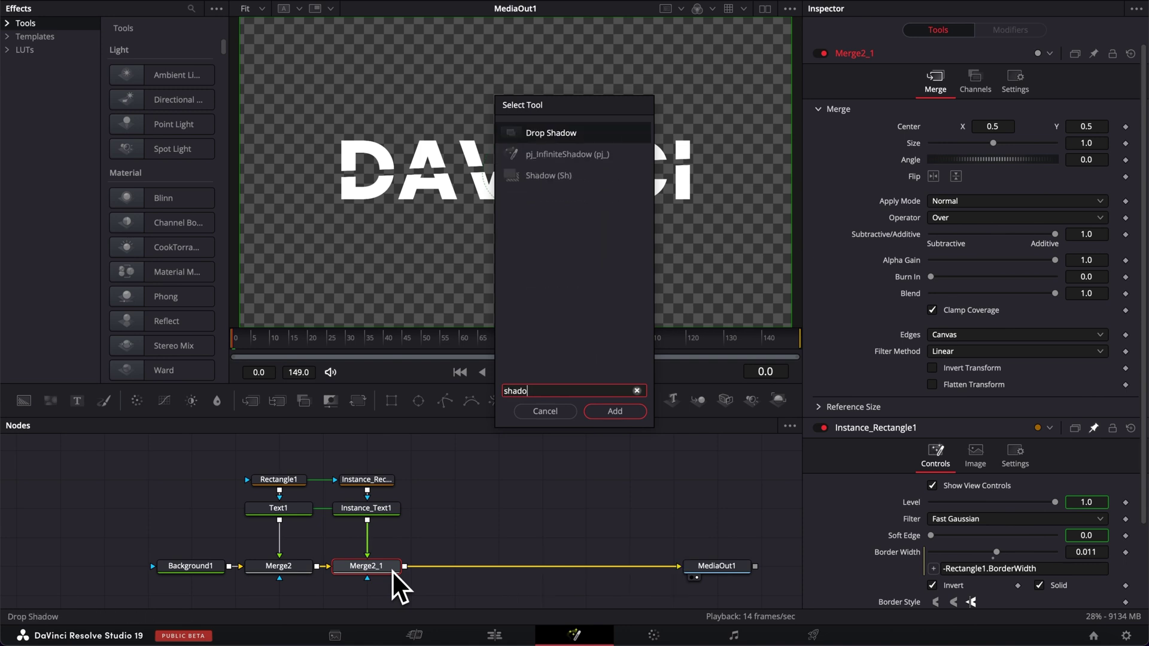
{"action": "key", "text": "Return"}
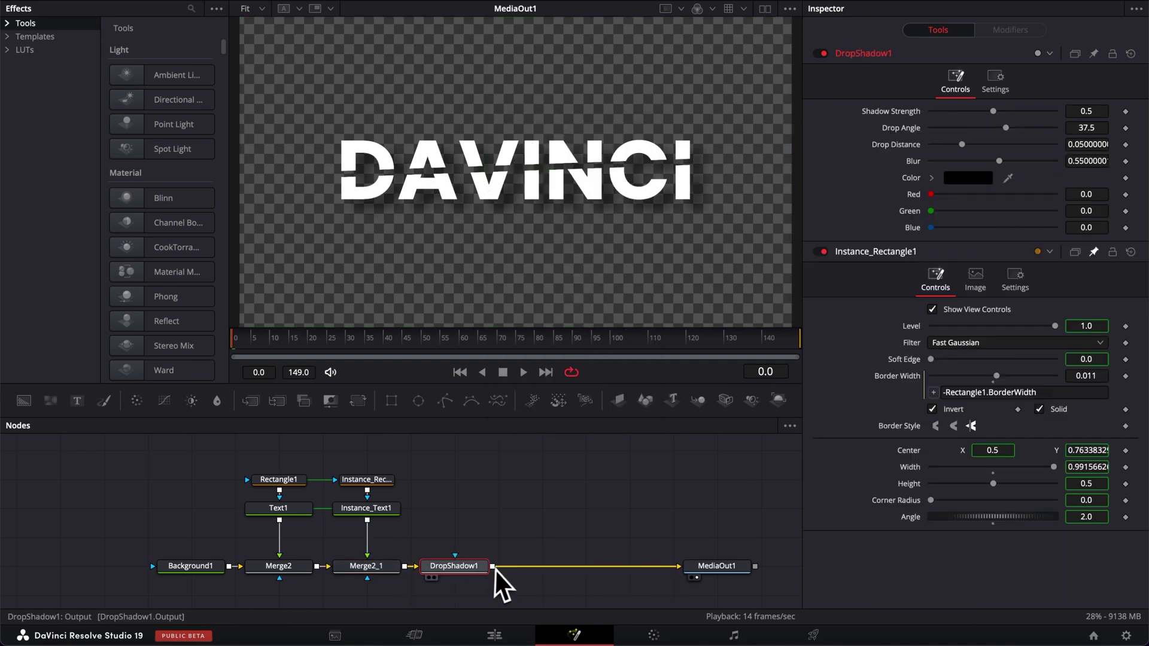
Step: Add a Glow node after the drop shadow and lower its Glow to about 0.695
{"action": "key", "text": "shift+space"}
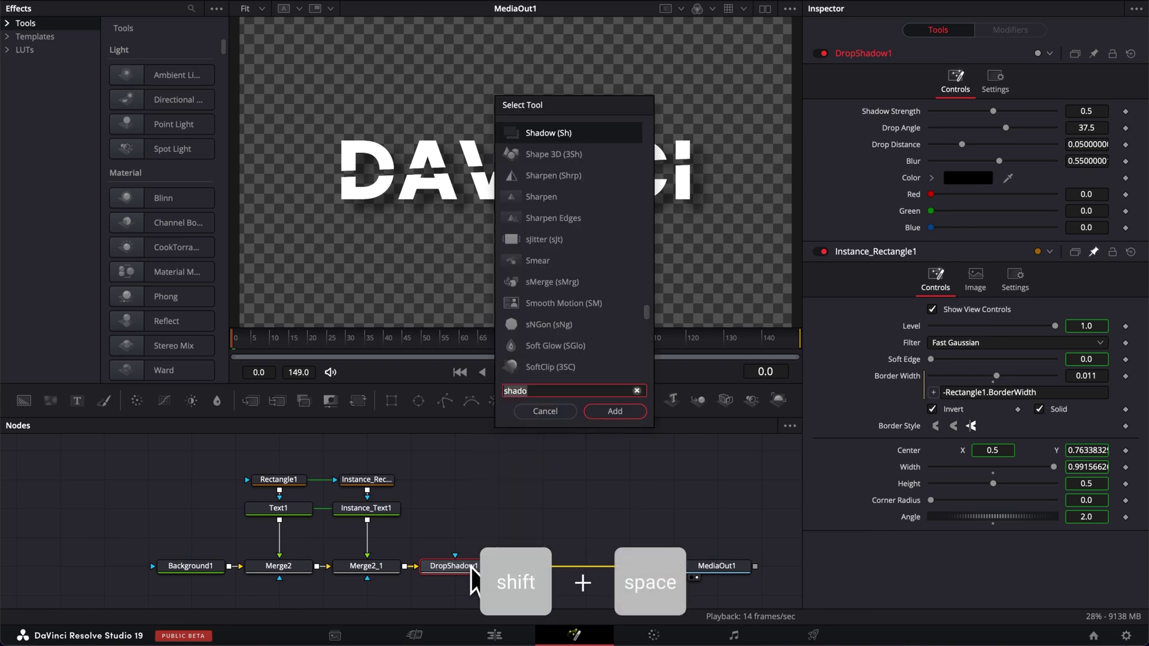
{"action": "type", "text": "glow"}
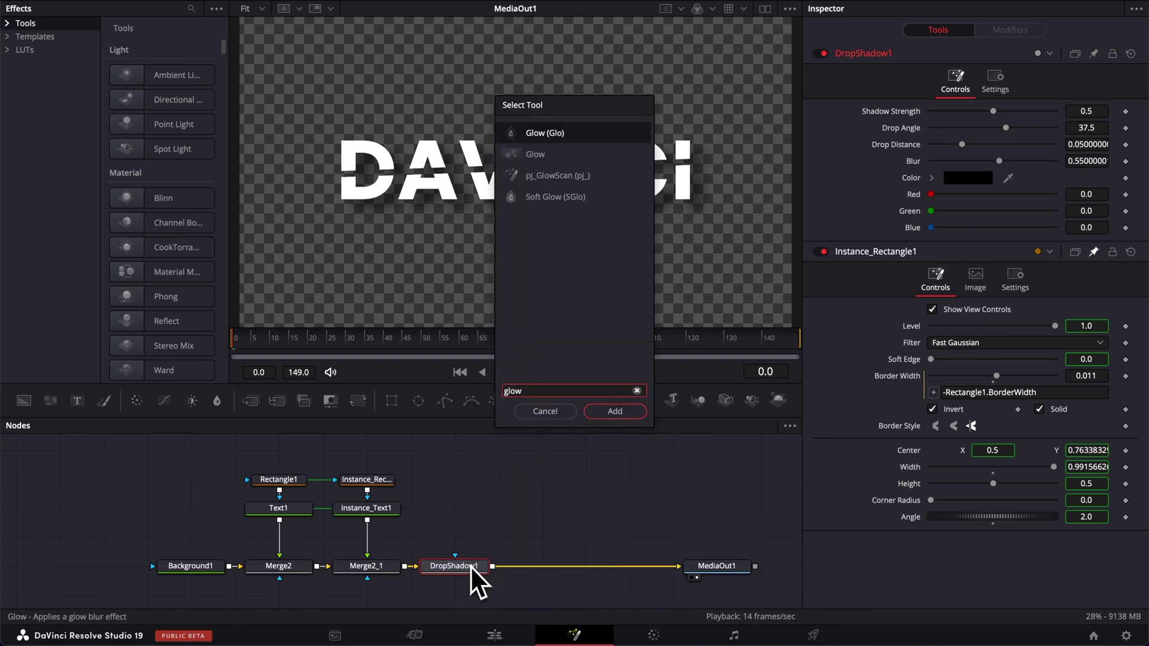
{"action": "key", "text": "Return"}
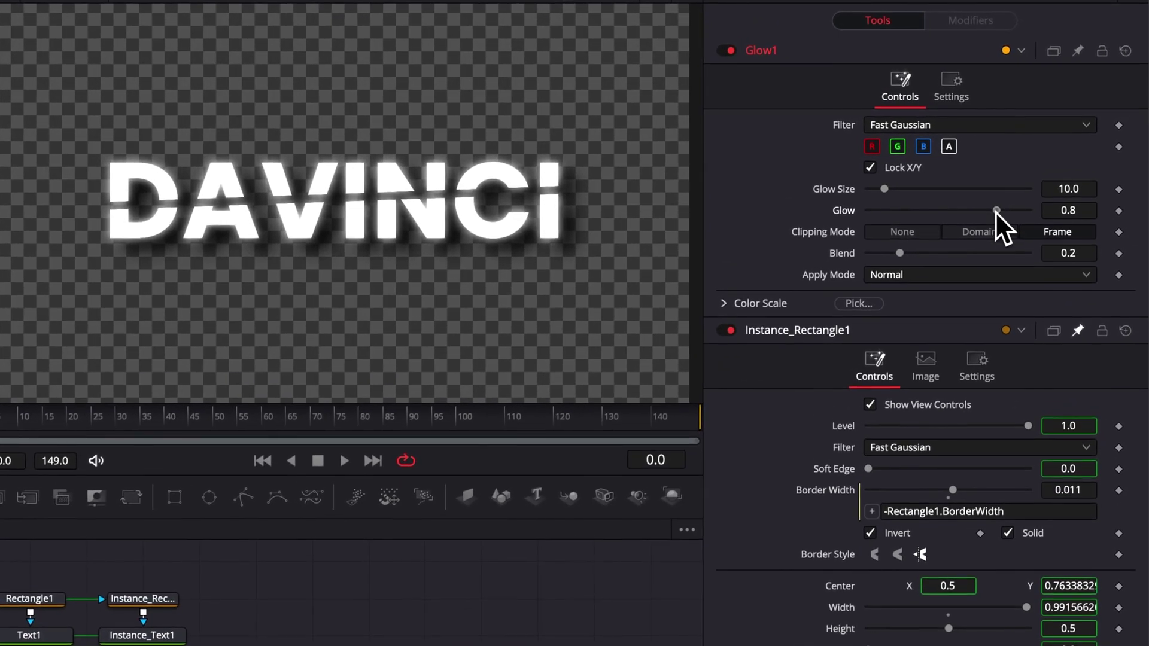
{"action": "left_click_drag", "start_coordinate": [996, 210], "coordinate": [979, 214]}
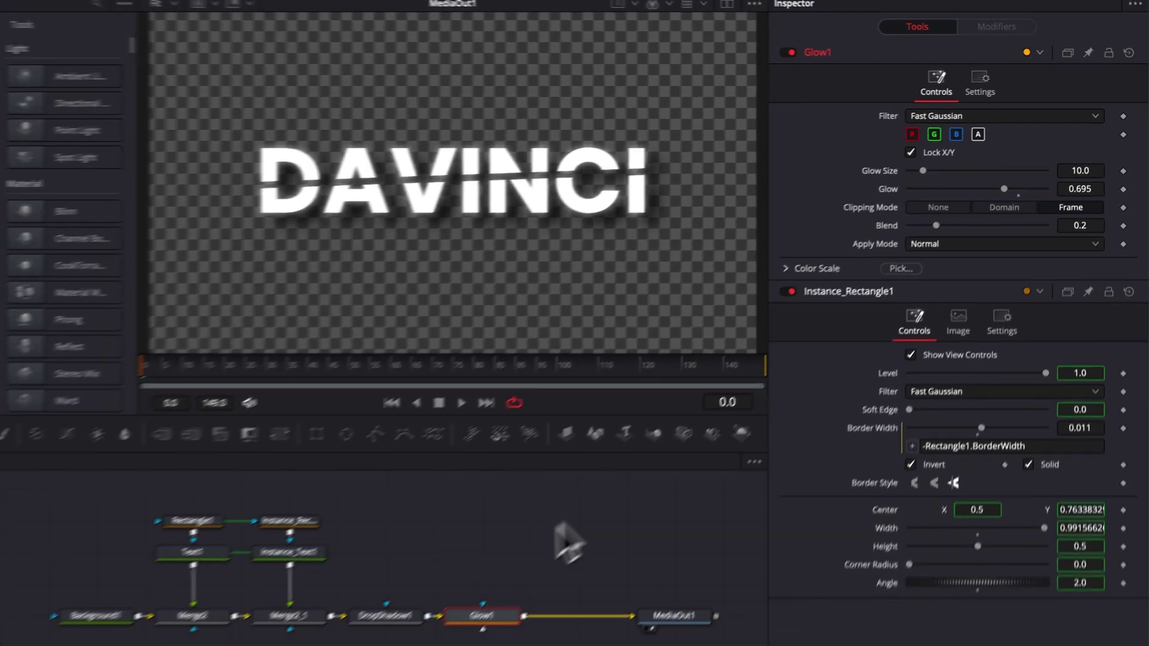
Step: Insert a Transform node after Glow1
{"action": "left_click", "coordinate": [255, 645]}
{"action": "left_click", "coordinate": [608, 645]}
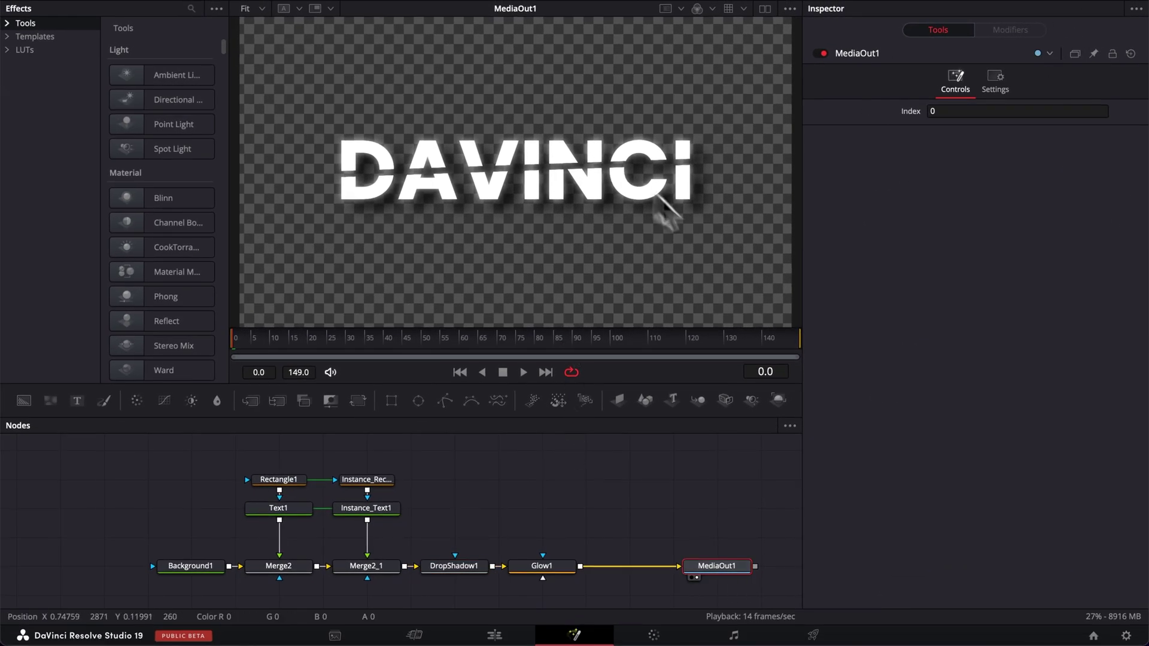
{"action": "left_click", "coordinate": [562, 565]}
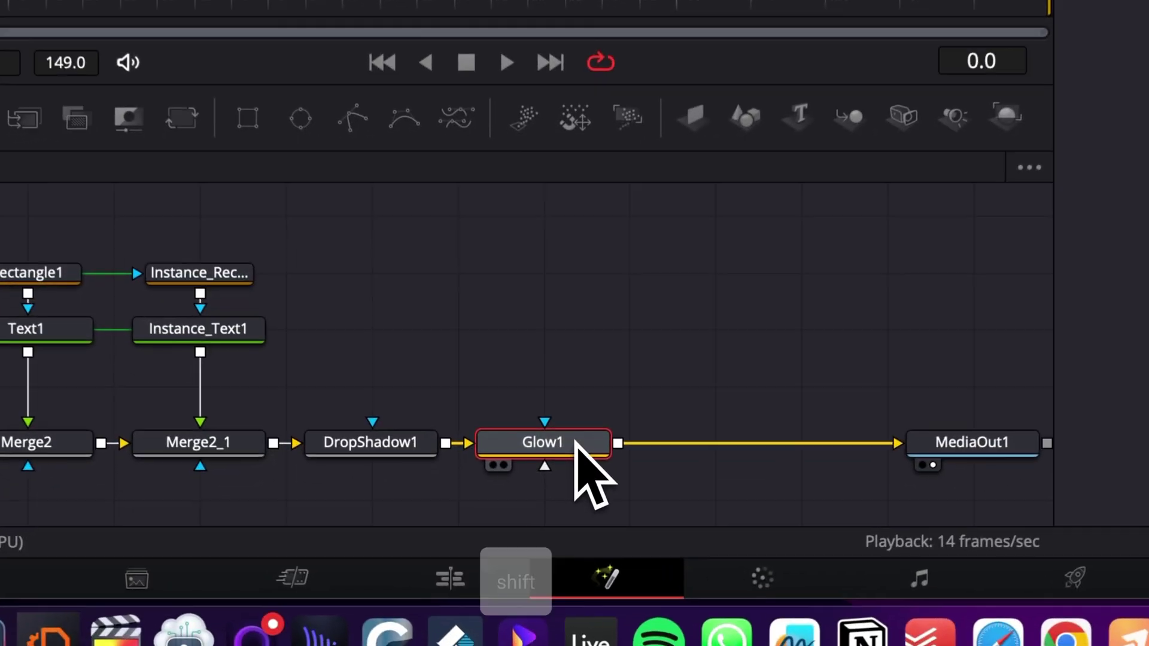
{"action": "key", "text": "shift+space"}
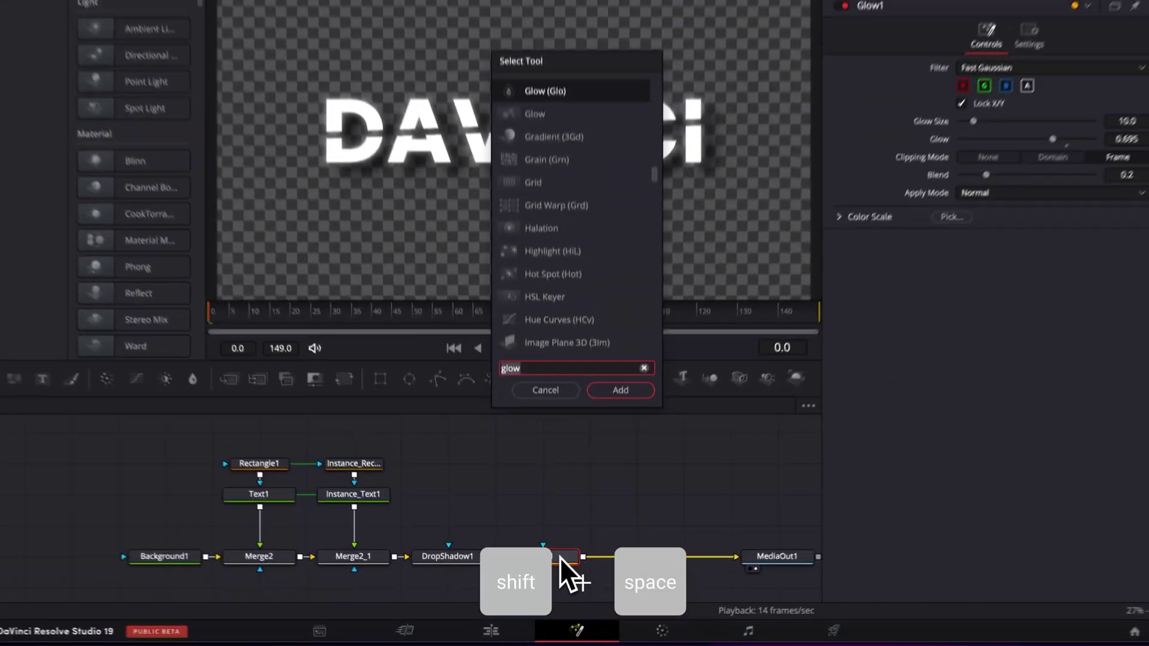
{"action": "type", "text": "tran"}
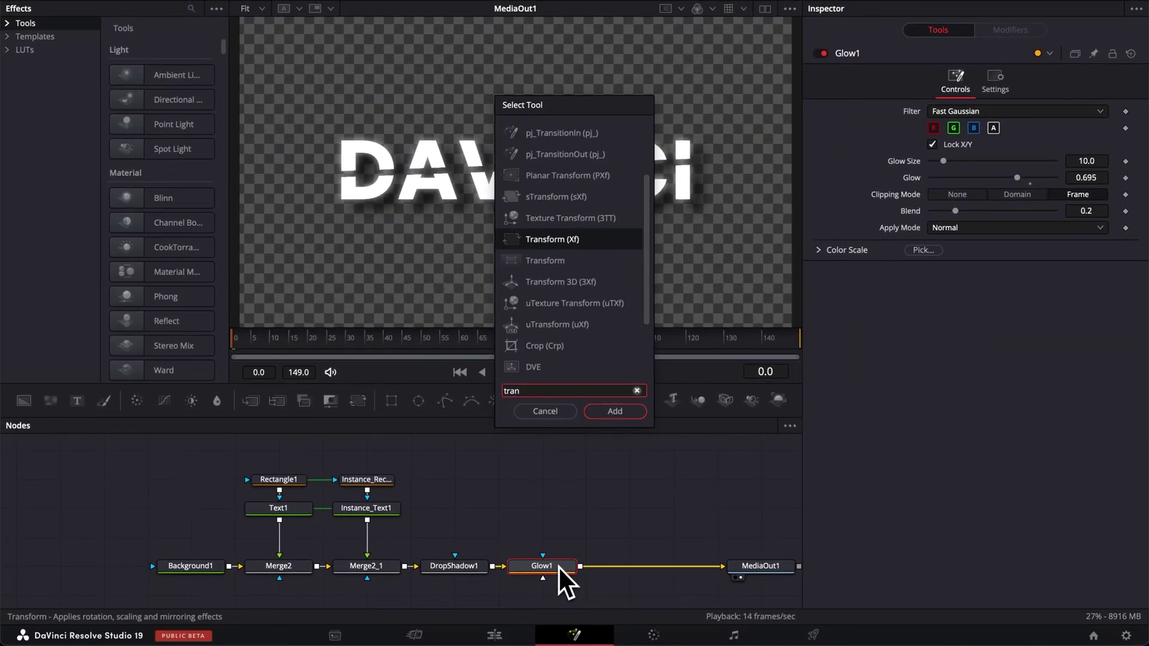
{"action": "key", "text": "Return"}
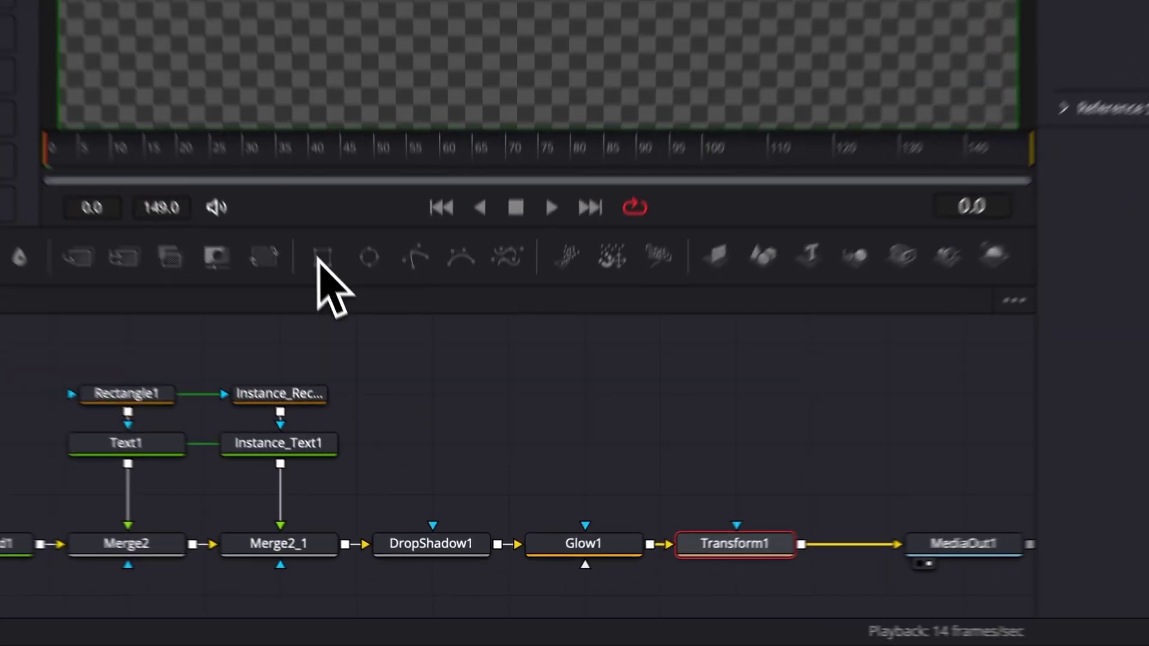
Step: Mask Transform1 with Rectangle2 at full width 0.9988, nudged up, soft edge 0.0289
{"action": "left_click_drag", "start_coordinate": [391, 400], "coordinate": [672, 514]}
{"action": "left_click_drag", "start_coordinate": [854, 435], "coordinate": [867, 473]}
{"action": "left_click_drag", "start_coordinate": [791, 444], "coordinate": [695, 490]}
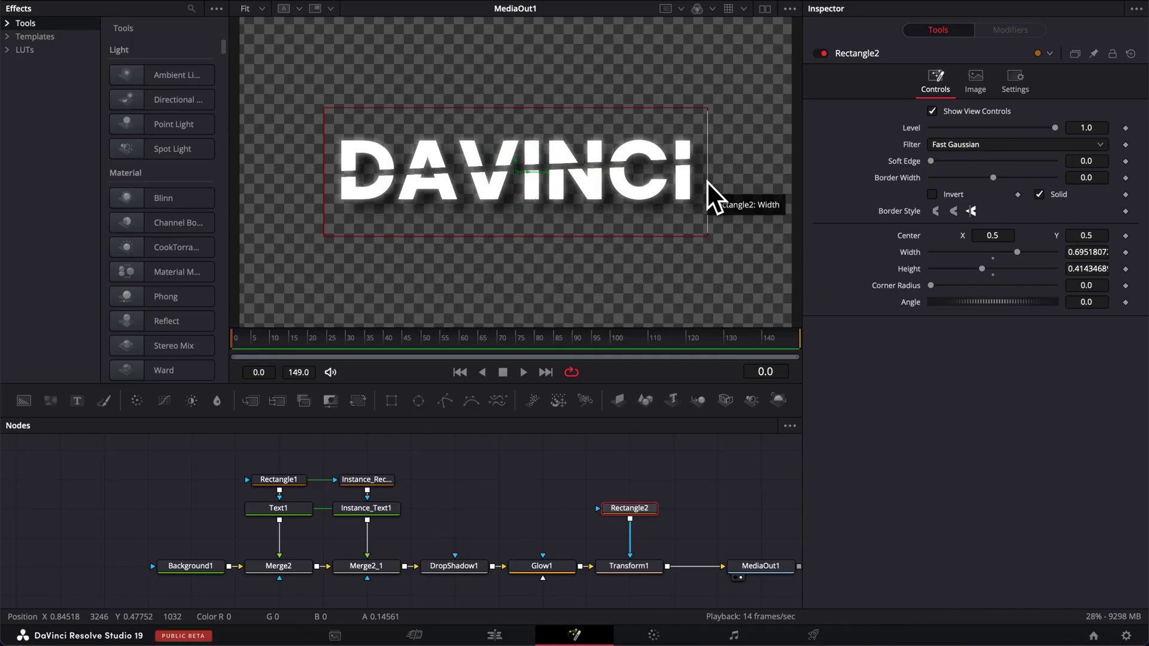
{"action": "left_click_drag", "start_coordinate": [706, 181], "coordinate": [789, 195]}
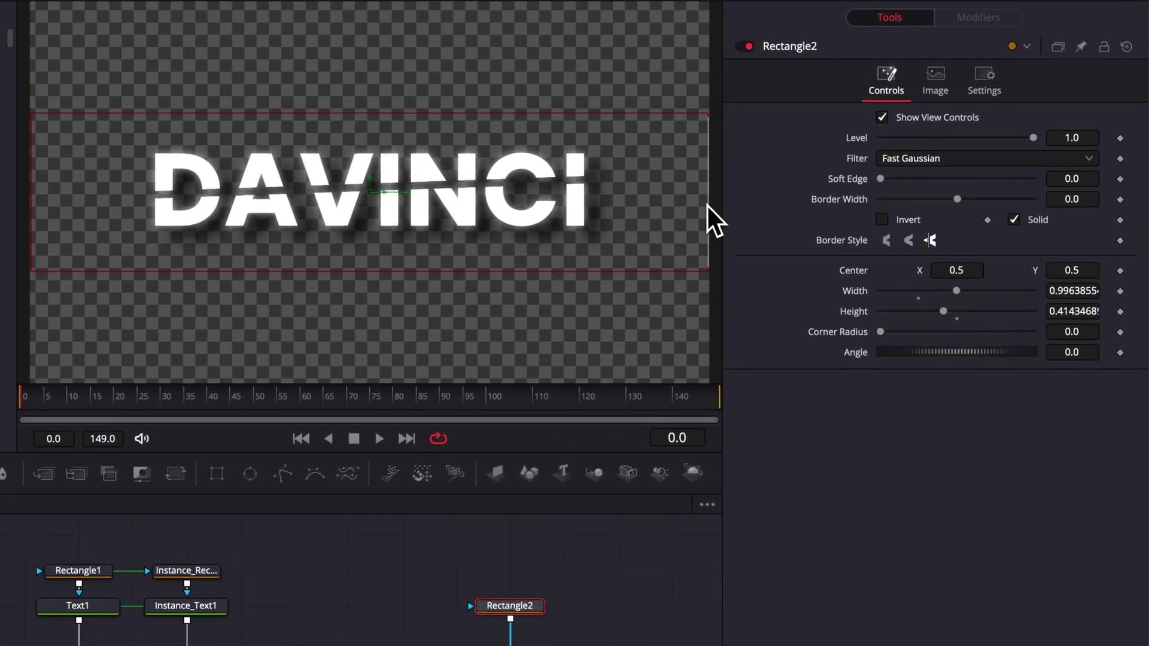
{"action": "left_click_drag", "start_coordinate": [707, 205], "coordinate": [710, 210]}
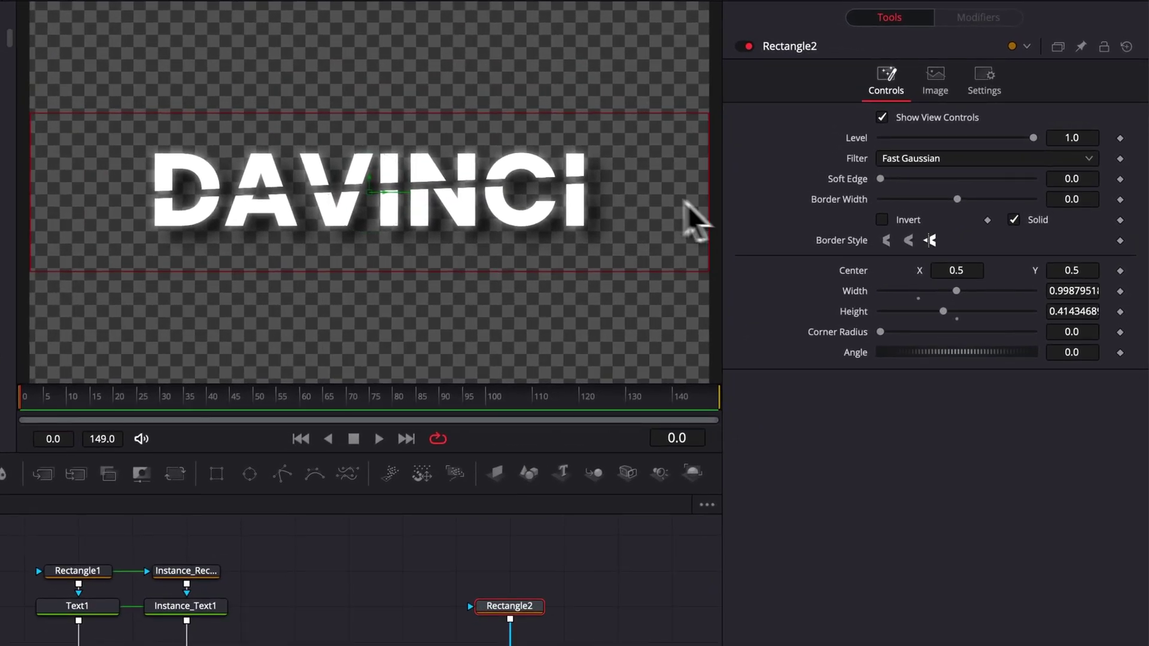
{"action": "left_click_drag", "start_coordinate": [372, 180], "coordinate": [369, 155]}
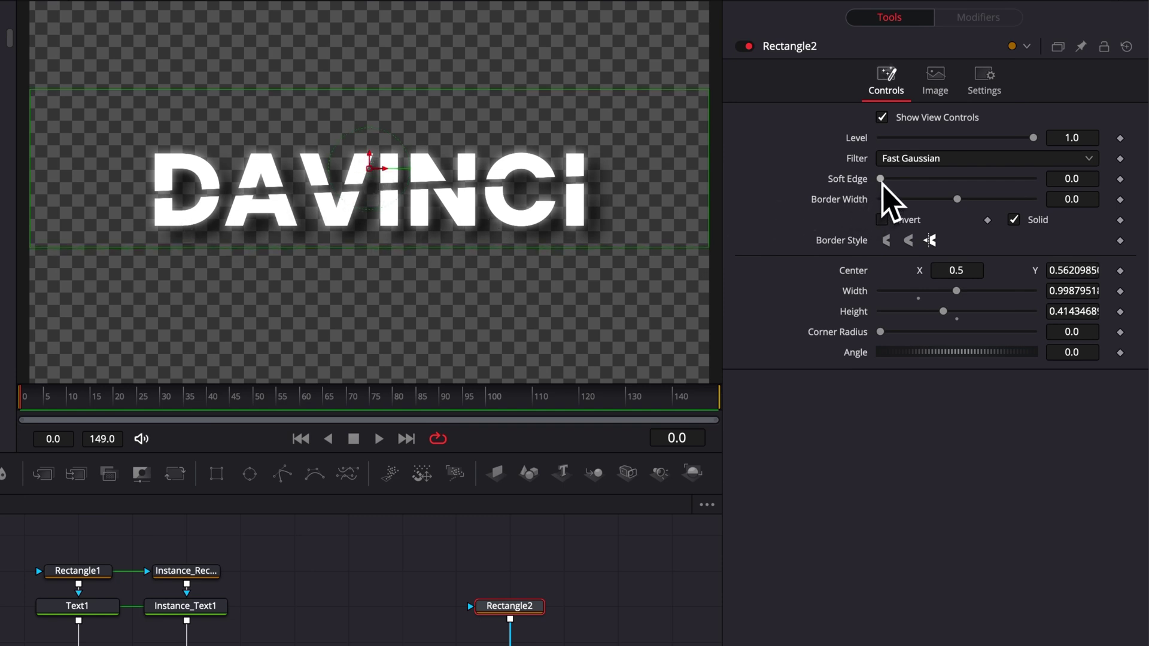
{"action": "left_click_drag", "start_coordinate": [882, 179], "coordinate": [904, 179]}
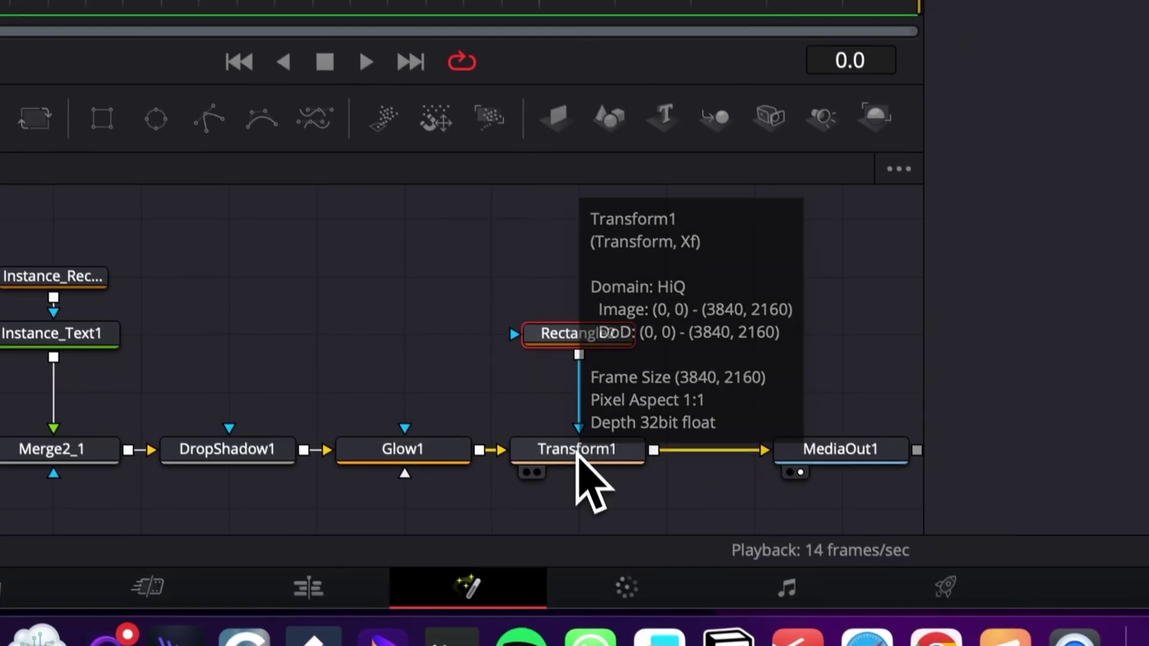
Step: Keyframe Transform1's Center Y at 0.5 on frame 25 and 0.161 on frame 0
{"action": "left_click", "coordinate": [590, 470]}
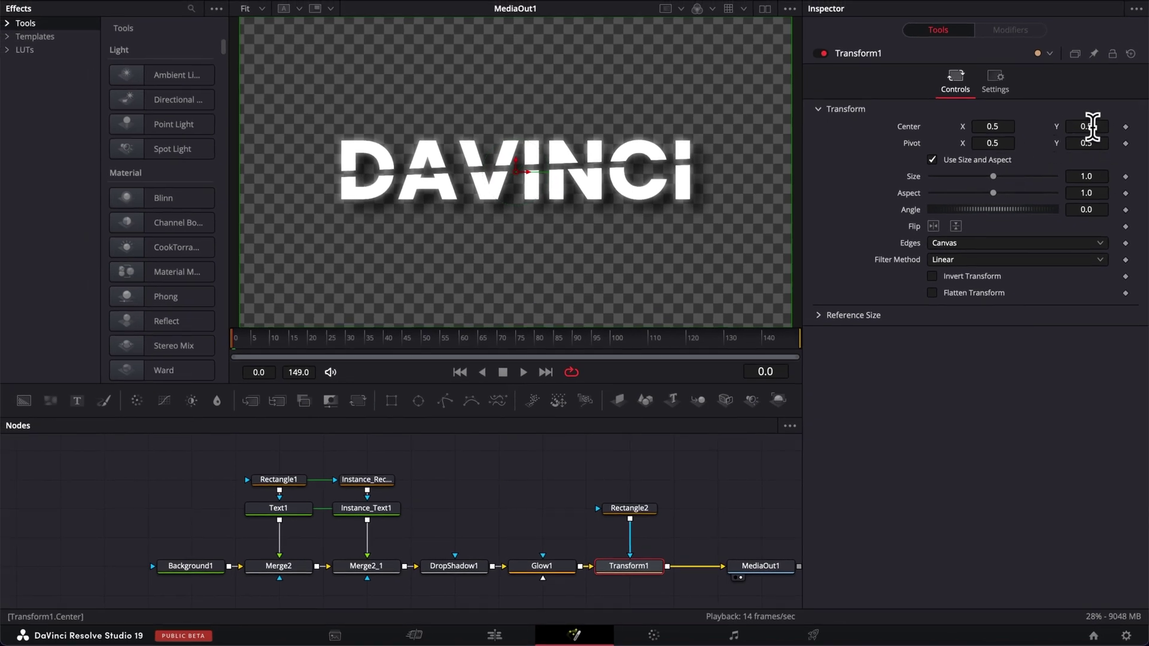
{"action": "left_click_drag", "start_coordinate": [1093, 127], "coordinate": [1071, 154]}
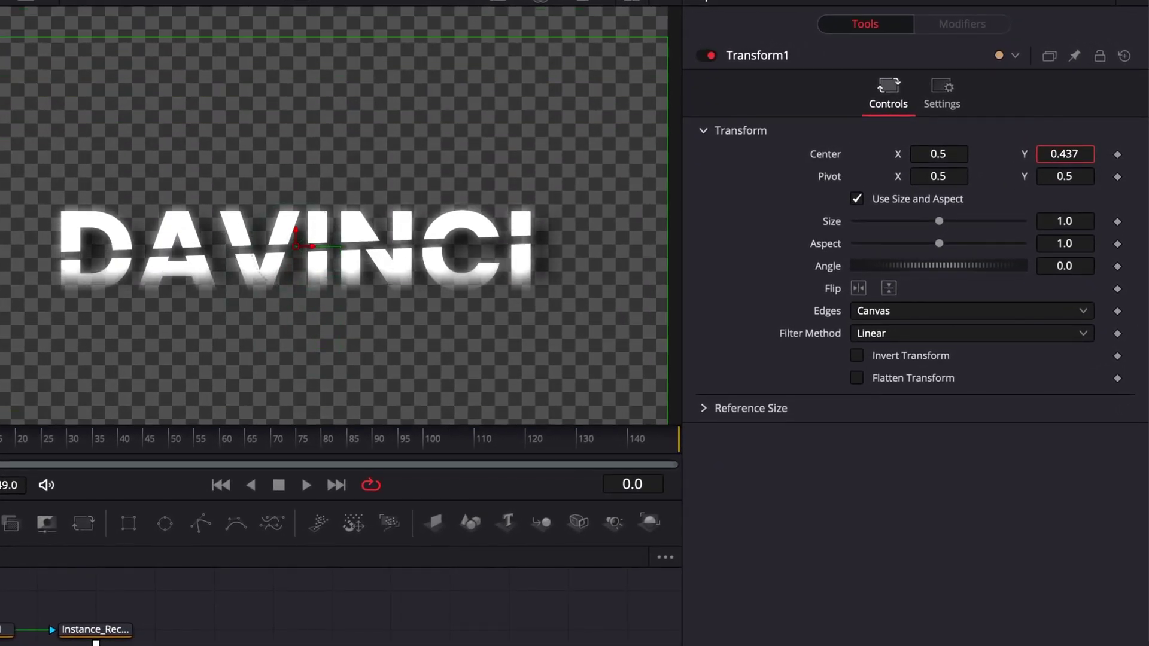
{"action": "double_click", "coordinate": [820, 154]}
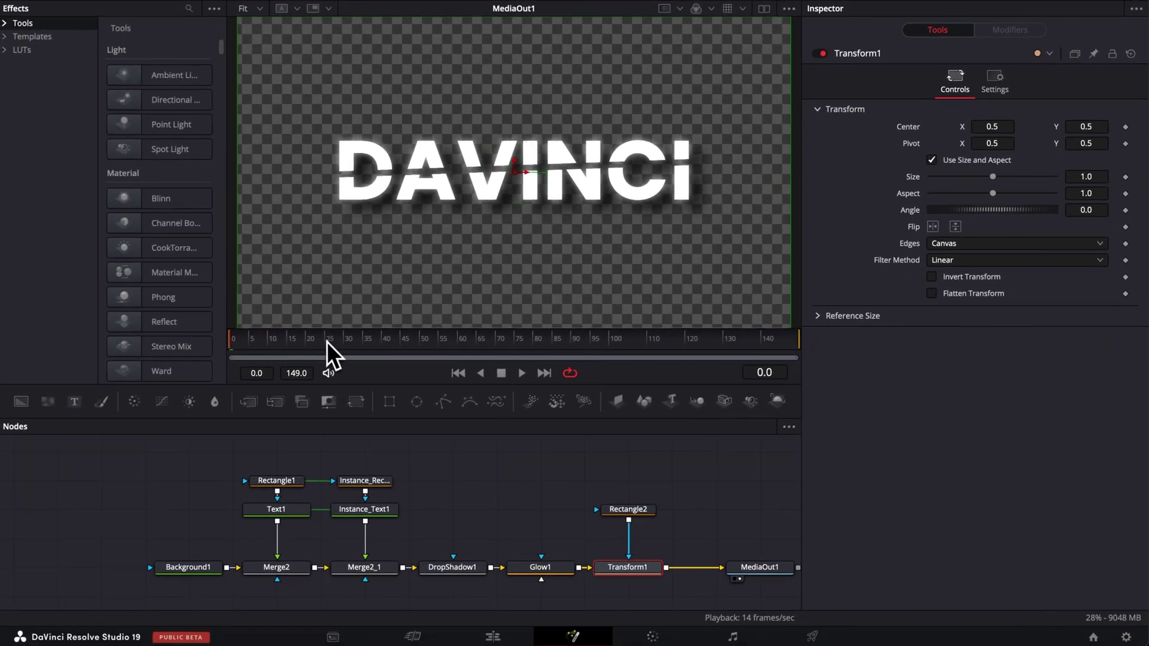
{"action": "left_click", "coordinate": [328, 340]}
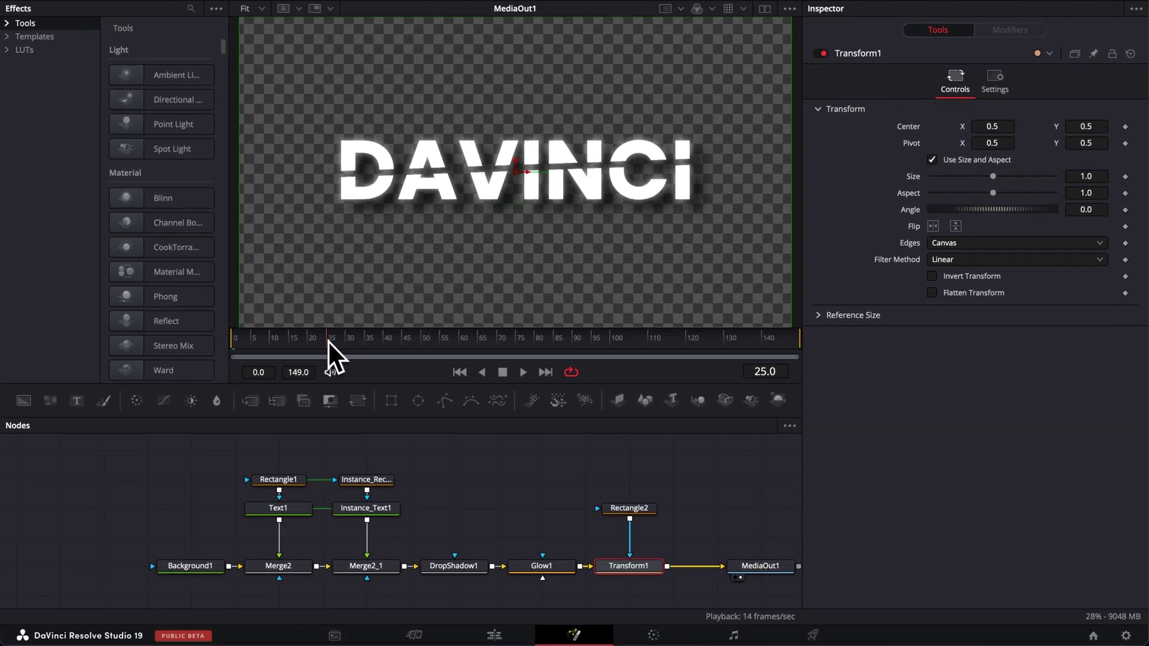
{"action": "left_click", "coordinate": [1125, 127]}
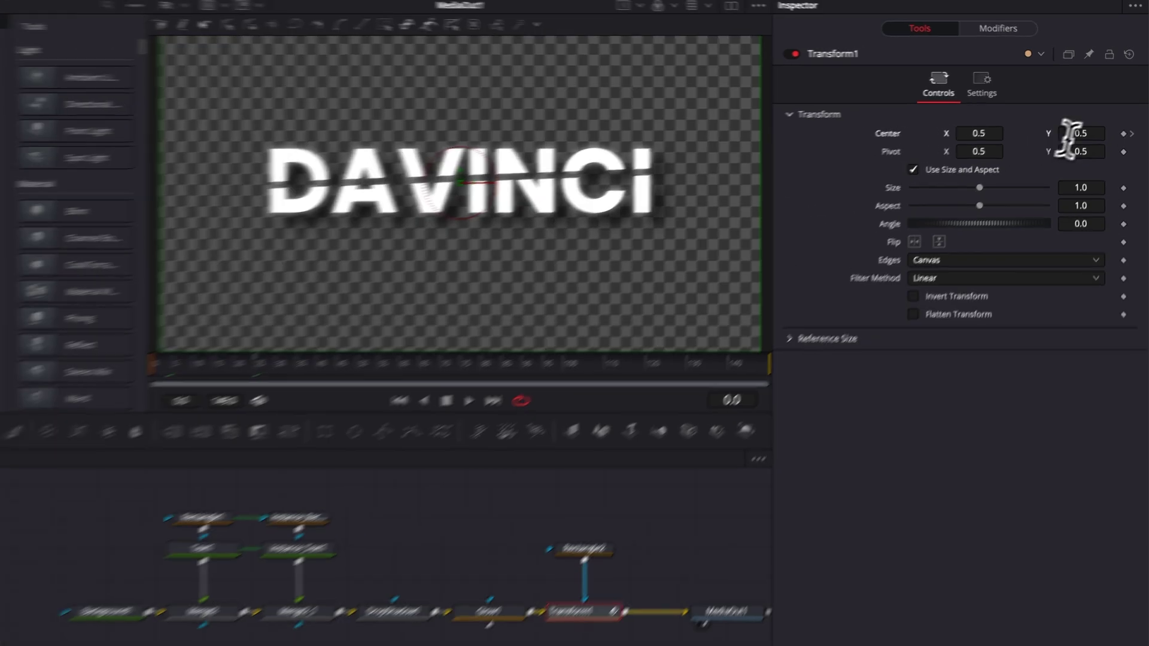
{"action": "left_click_drag", "start_coordinate": [1077, 126], "coordinate": [1028, 153]}
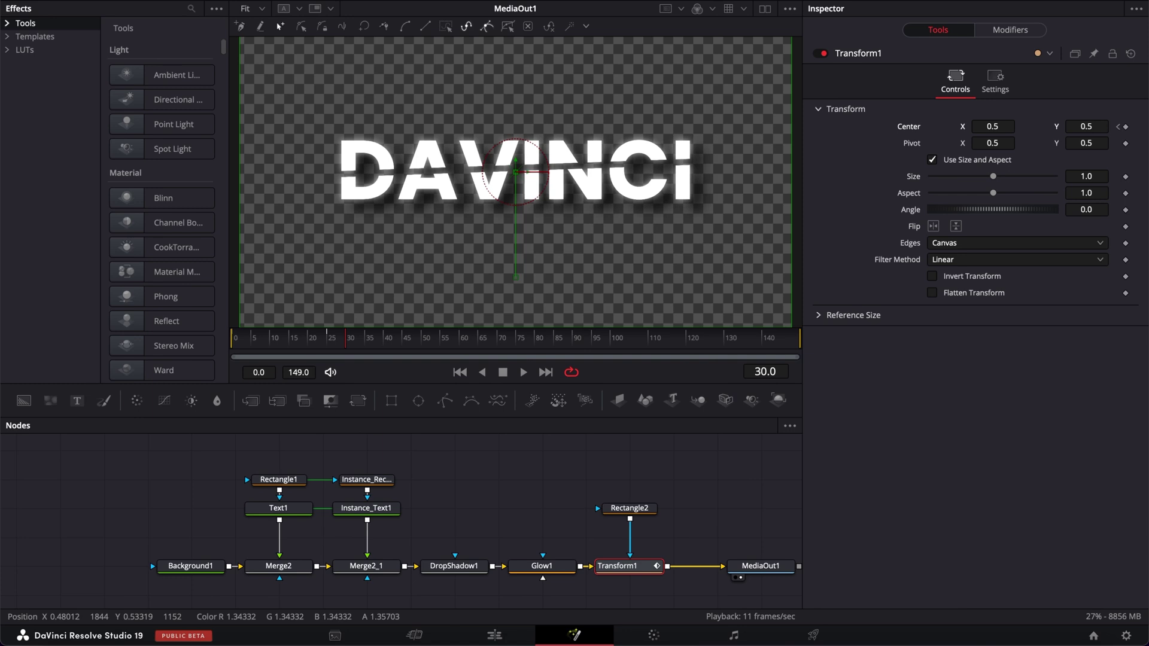
Step: Set Rectangle1's Angle to -2.0
{"action": "left_click", "coordinate": [694, 488]}
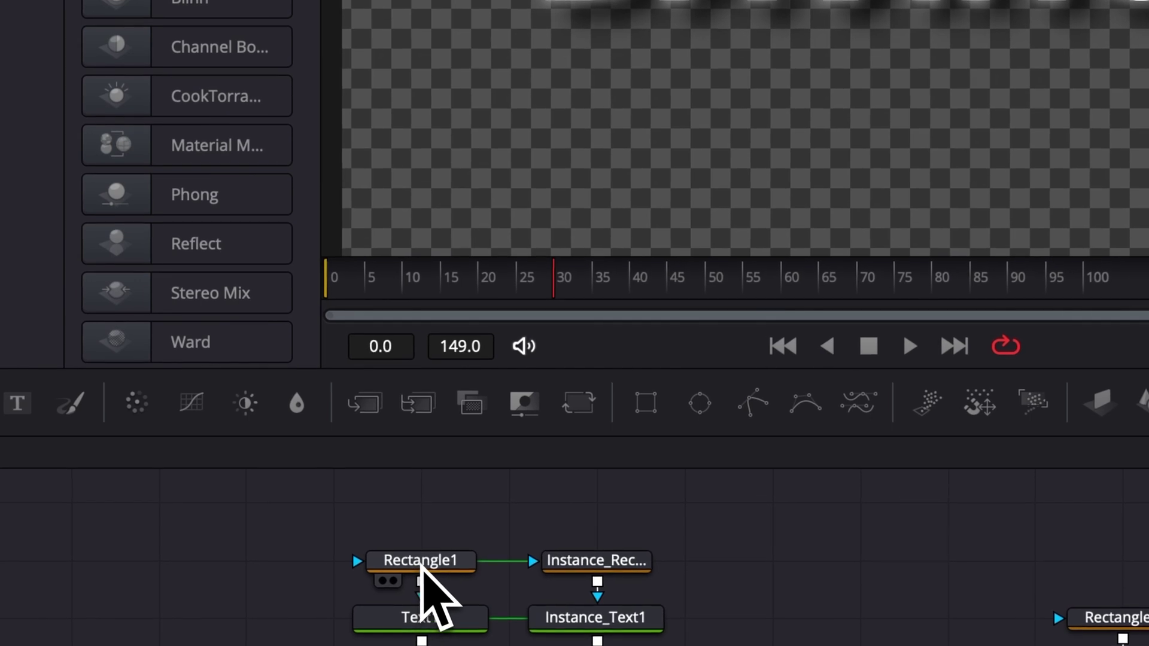
{"action": "left_click", "coordinate": [420, 565]}
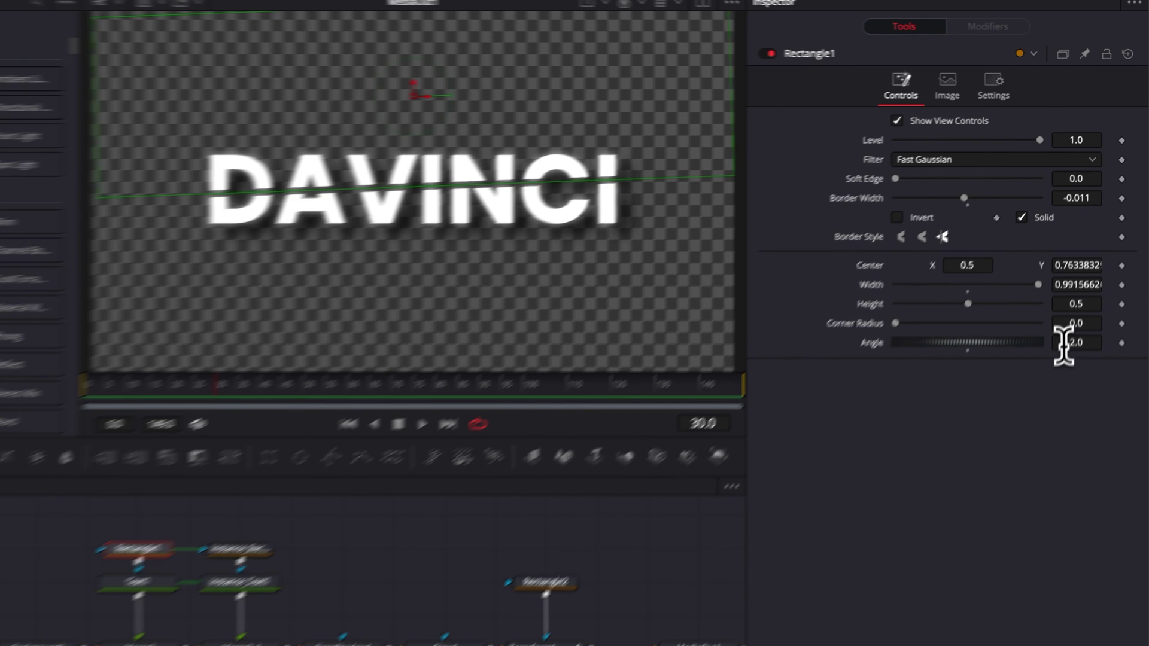
{"action": "left_click", "coordinate": [1076, 302]}
{"action": "key", "text": "Tab"}
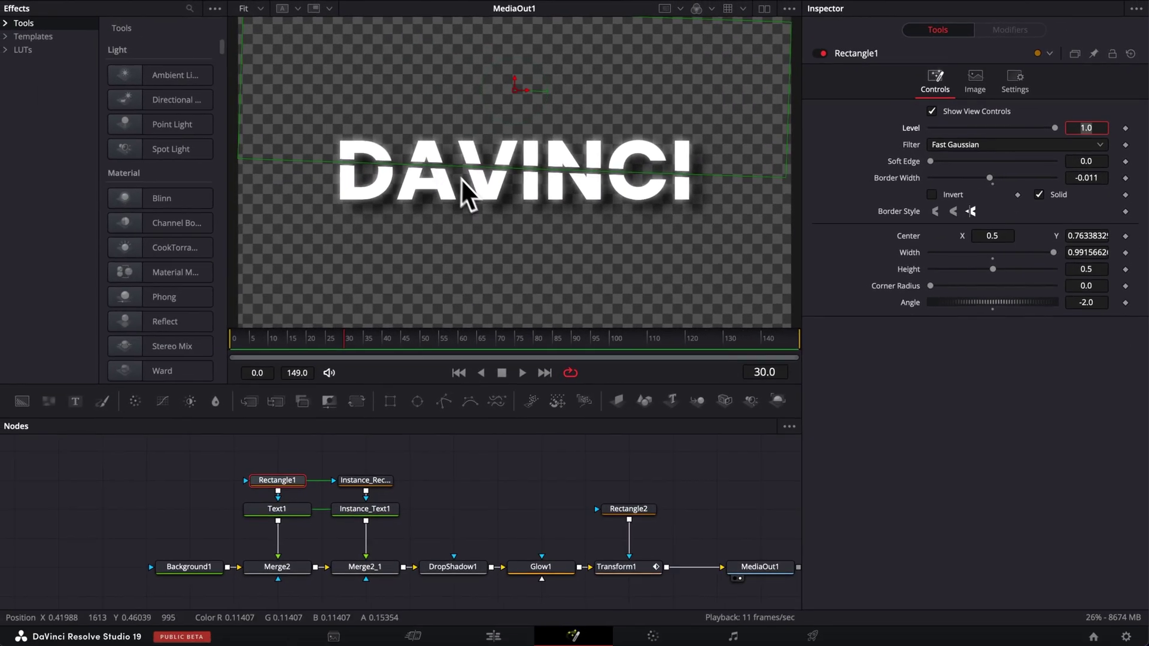
{"action": "left_click", "coordinate": [316, 350]}
Step: Keyframe Rectangle1's Border Width at 0 so DAVINCI stays whole early on
{"action": "left_click", "coordinate": [302, 346]}
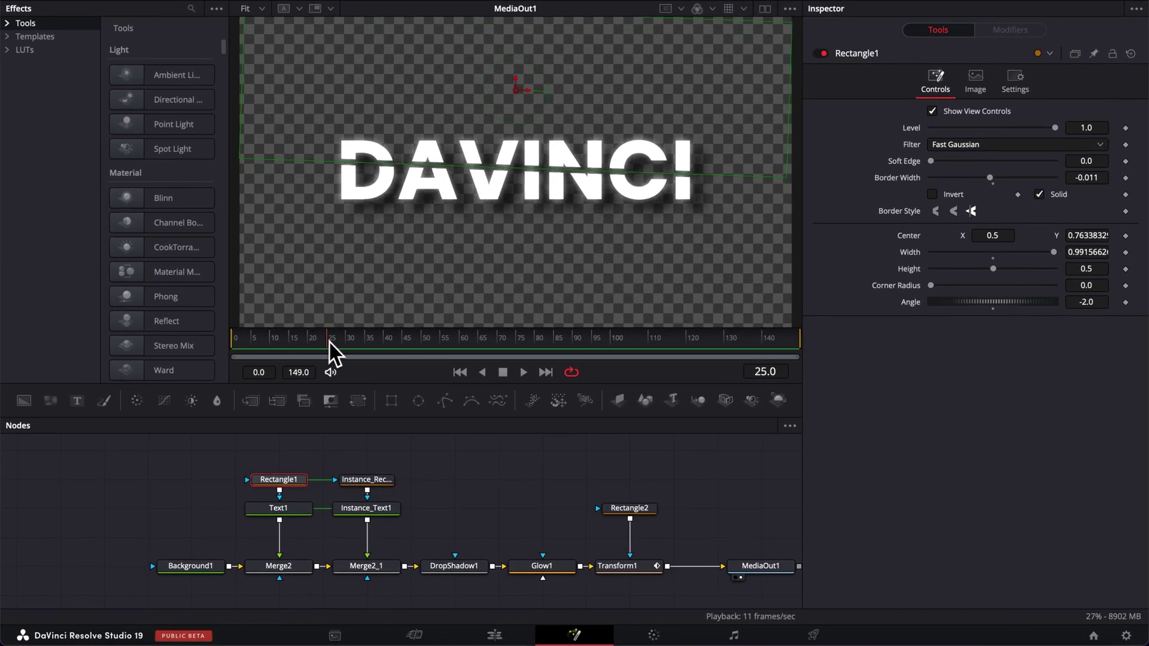
{"action": "left_click", "coordinate": [328, 344]}
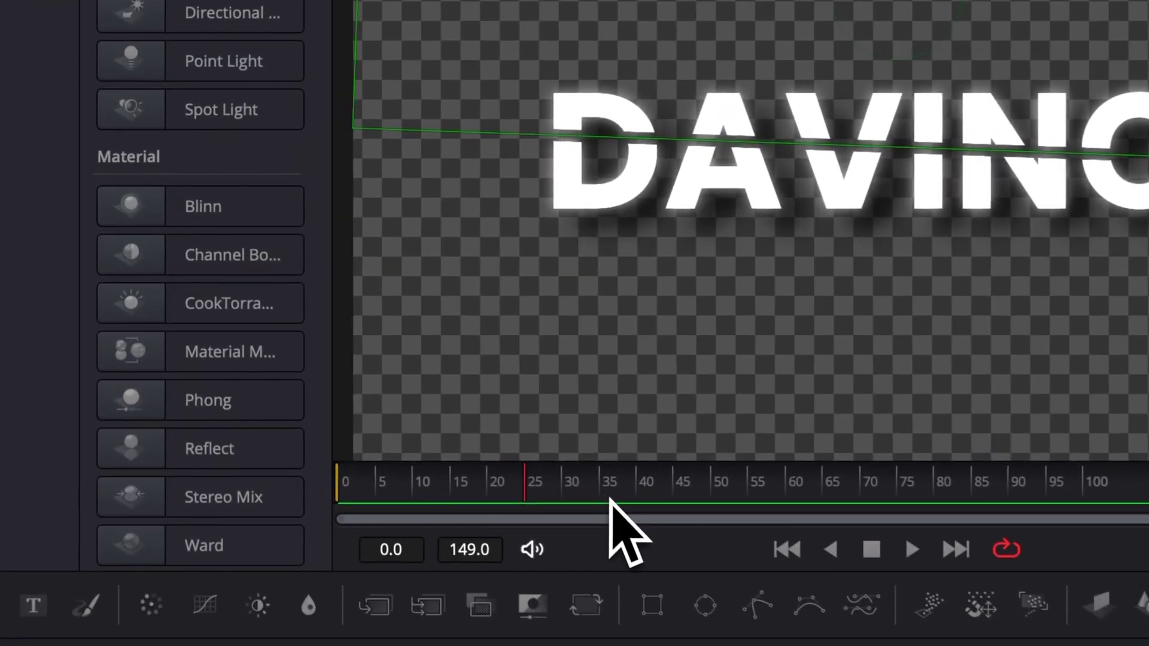
{"action": "left_click", "coordinate": [365, 343]}
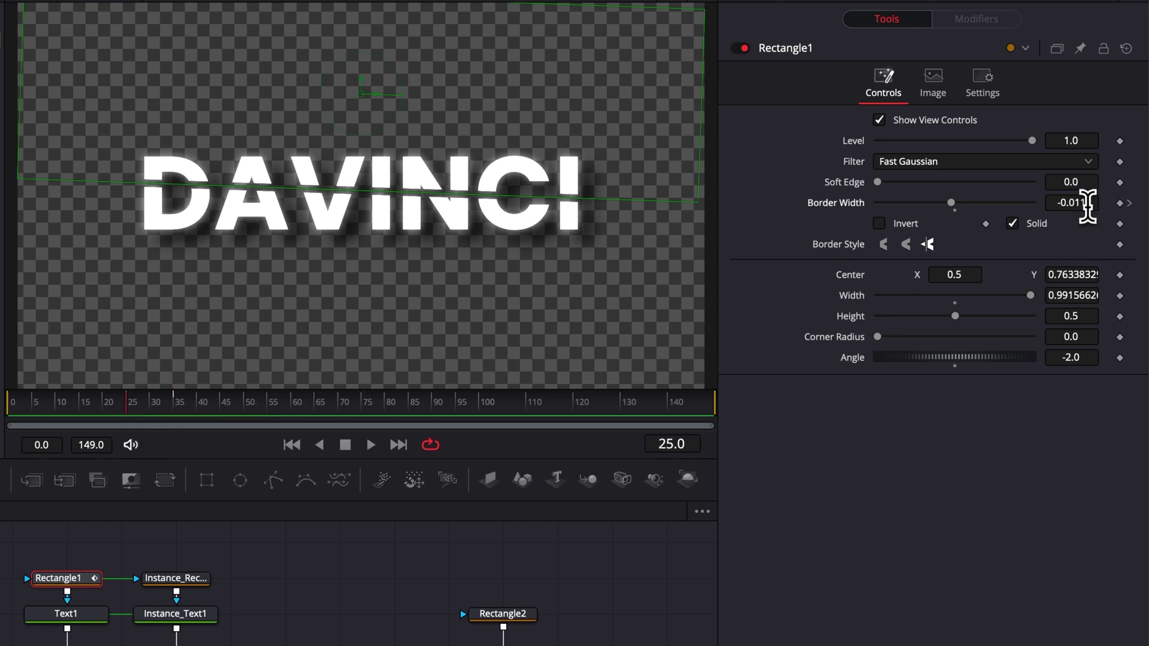
{"action": "left_click", "coordinate": [1088, 202]}
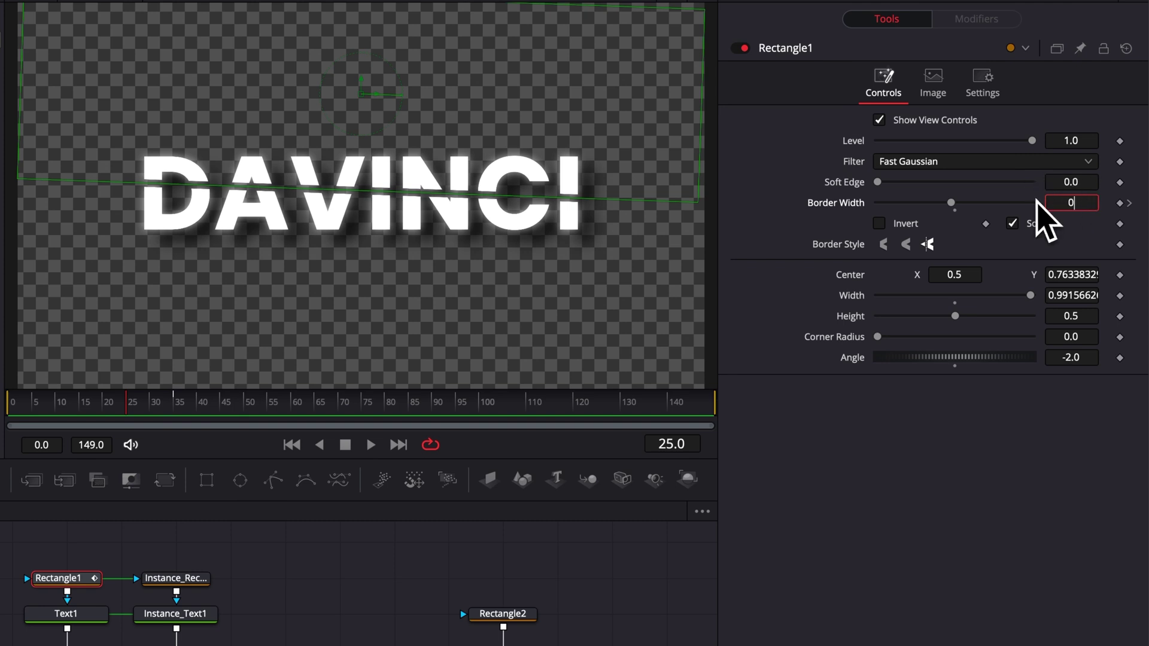
{"action": "key", "text": "Tab"}
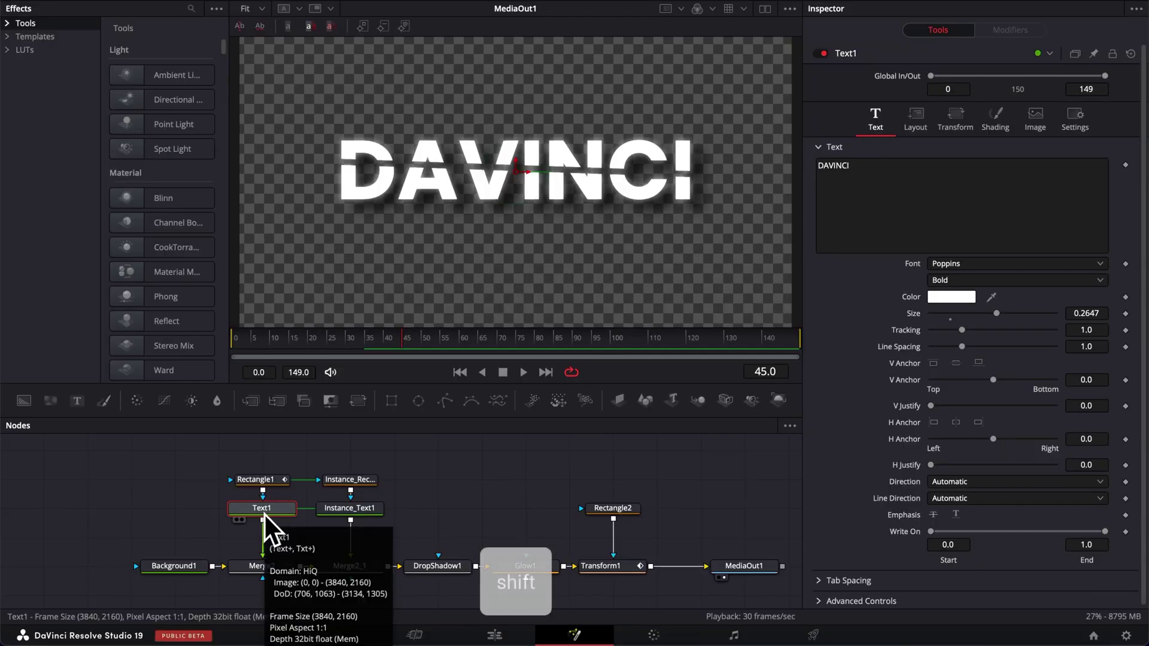
Step: Insert a Transform2 node between Text1 and Merge2
{"action": "key", "text": "shift+space"}
{"action": "type", "text": "tran"}
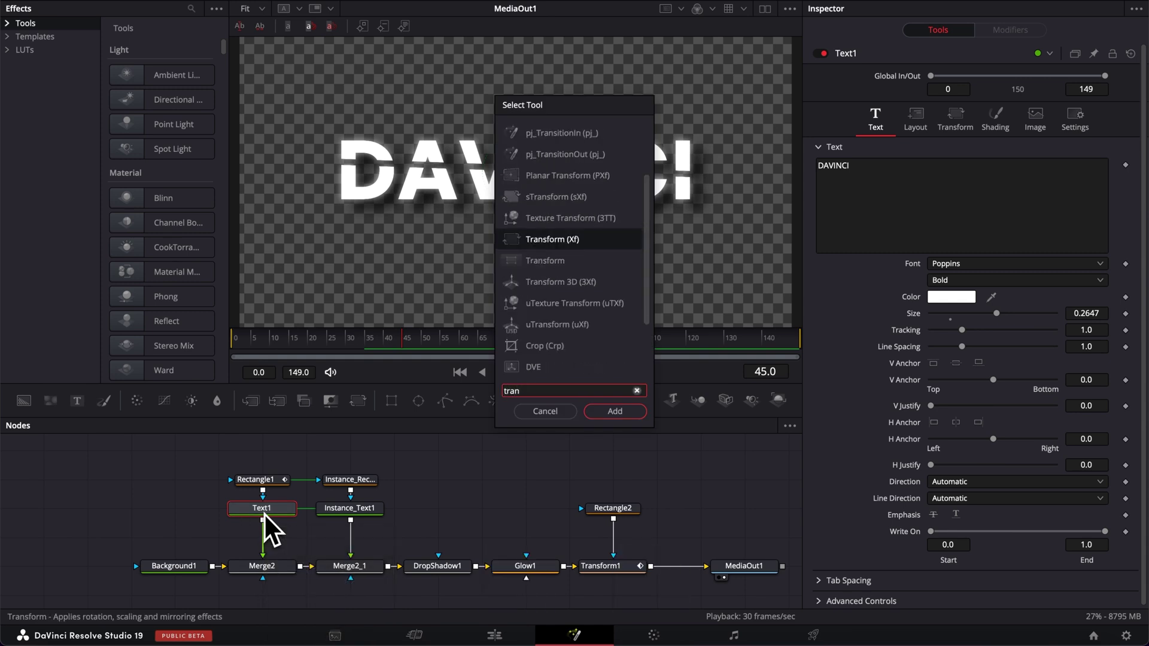
{"action": "key", "text": "Return"}
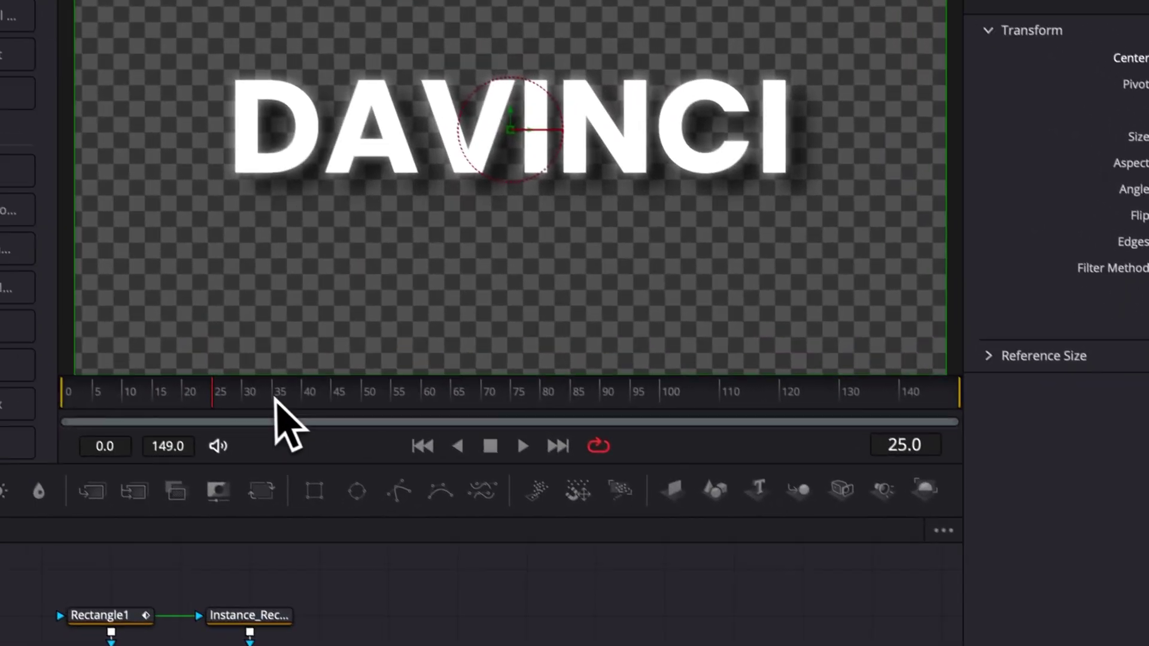
Step: Keyframe Transform2's Center X at 0.502 on frame 35
{"action": "left_click", "coordinate": [277, 400]}
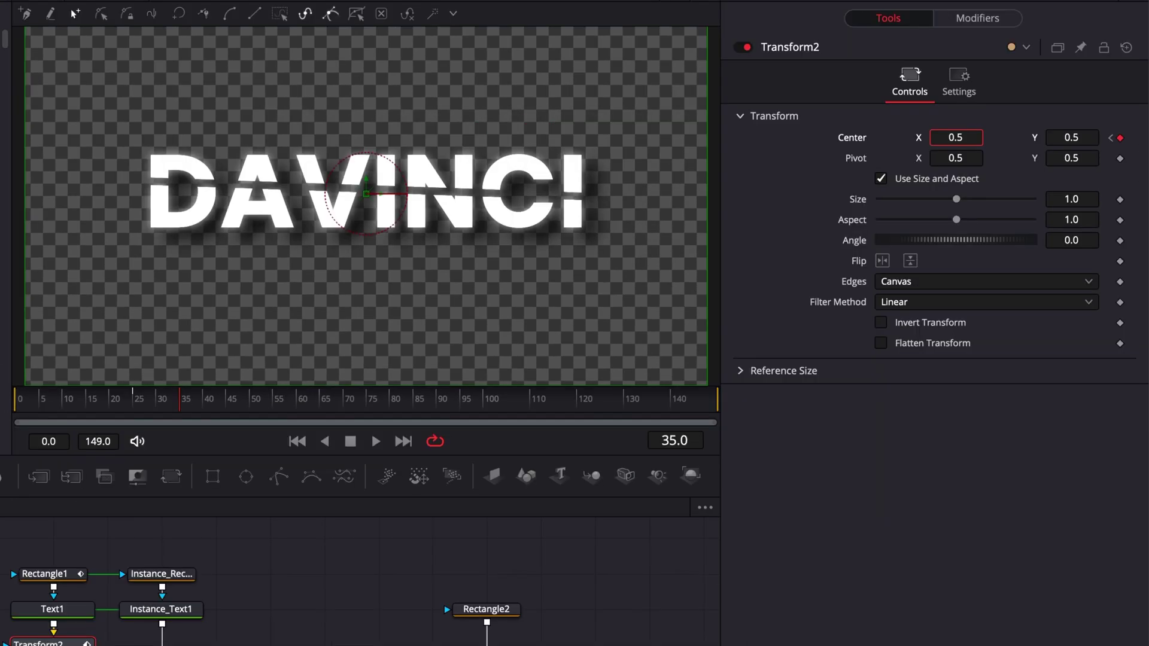
{"action": "key", "text": "Right"}
{"action": "left_click_drag", "start_coordinate": [955, 137], "coordinate": [963, 137]}
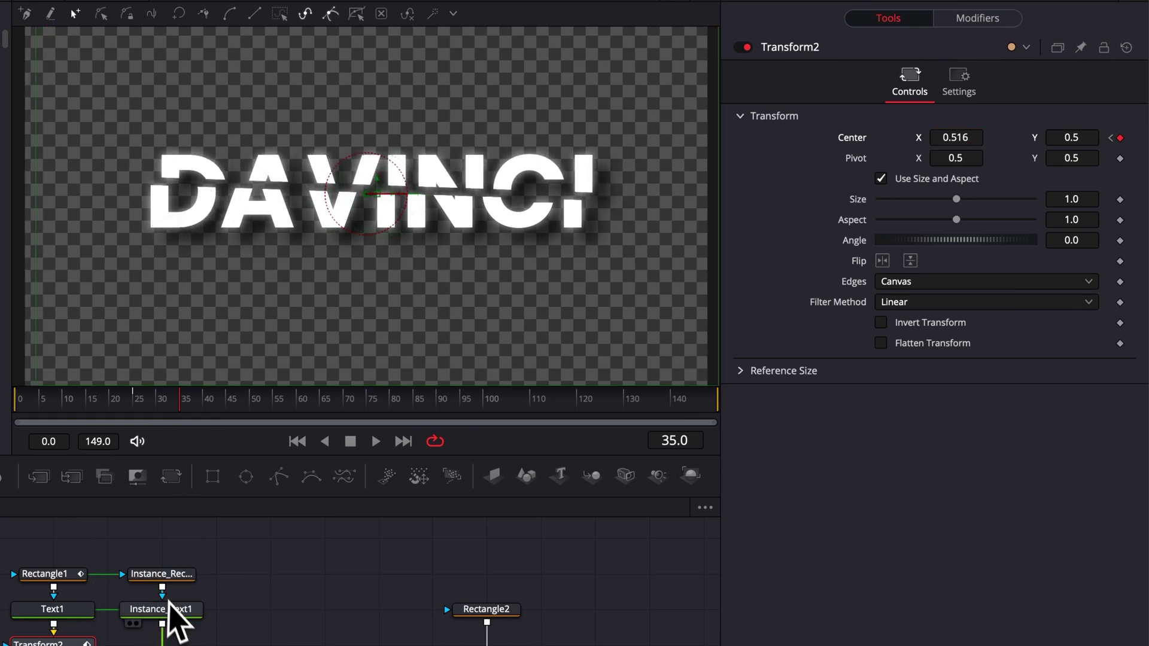
{"action": "left_click_drag", "start_coordinate": [951, 140], "coordinate": [943, 141]}
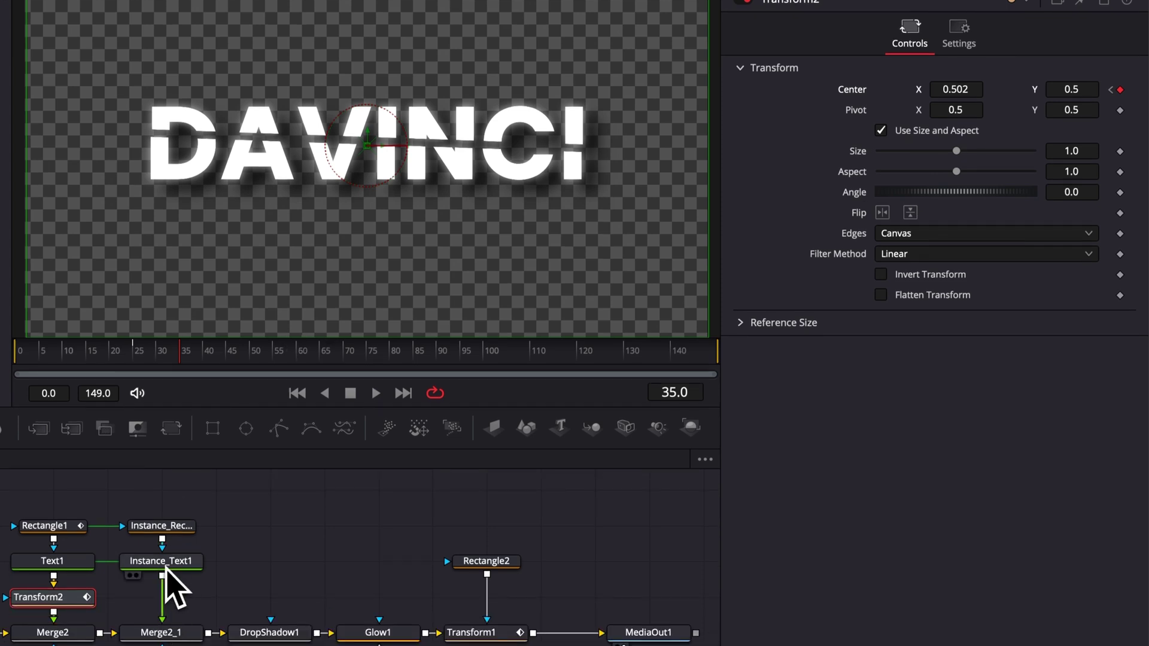
{"action": "left_click", "coordinate": [166, 566]}
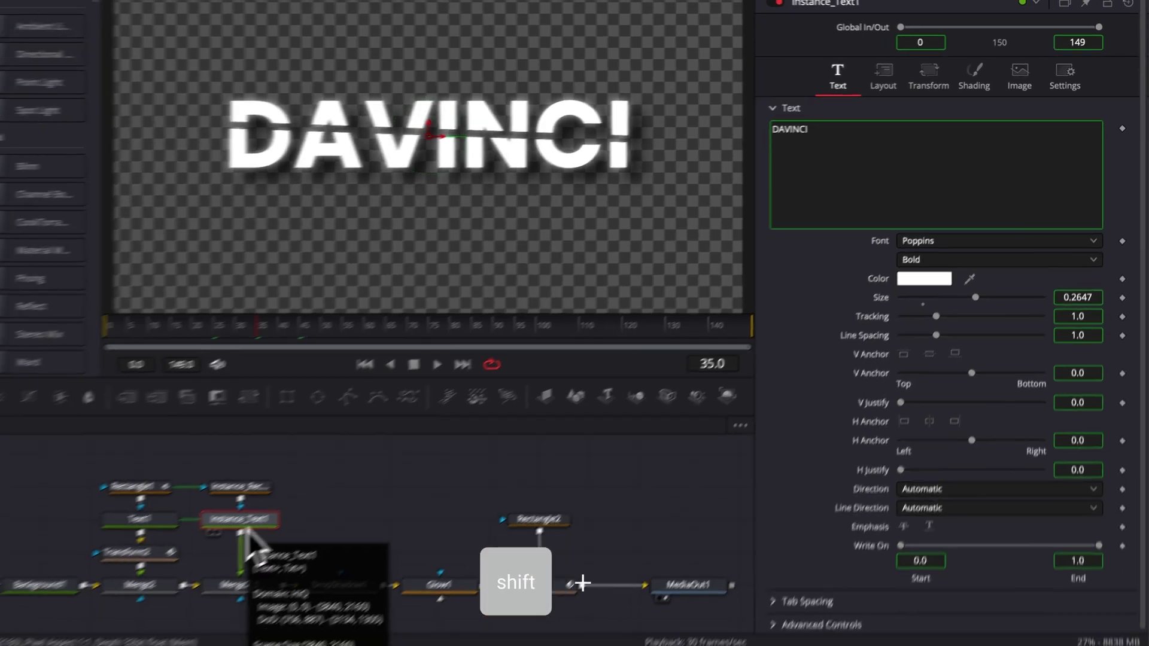
Step: Add Transform3 after Instance_Text1 and keyframe its Center X to 0.498 at frame 35
{"action": "key", "text": "shift+space"}
{"action": "type", "text": "tran"}
{"action": "key", "text": "Return"}
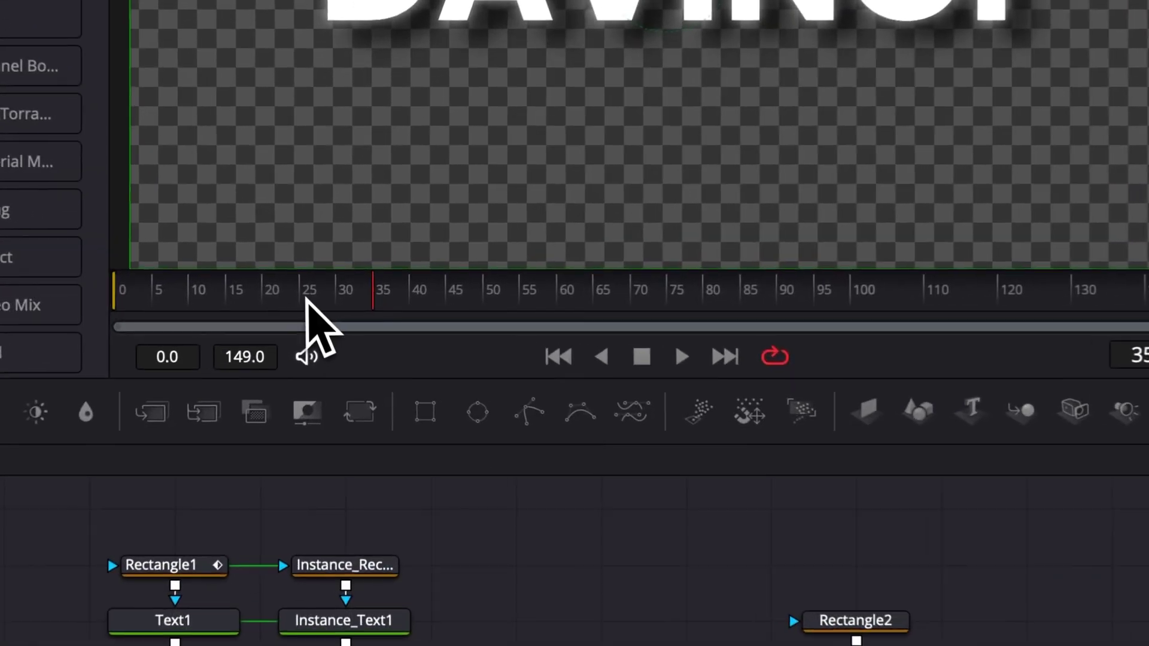
{"action": "left_click", "coordinate": [328, 292]}
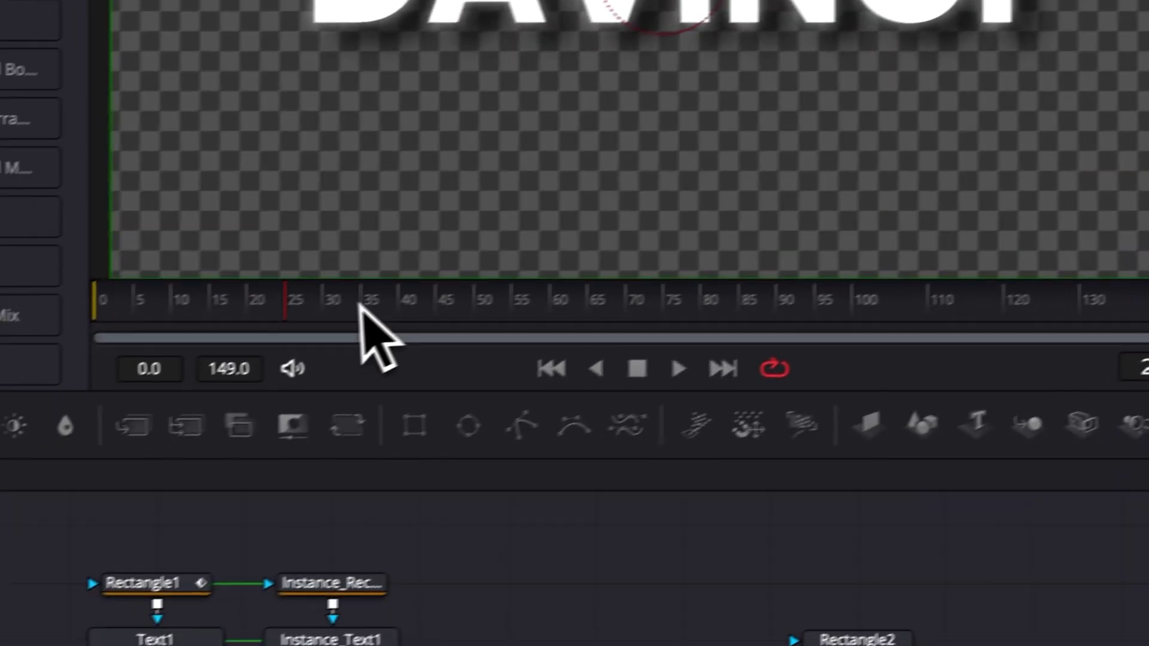
{"action": "left_click", "coordinate": [402, 301]}
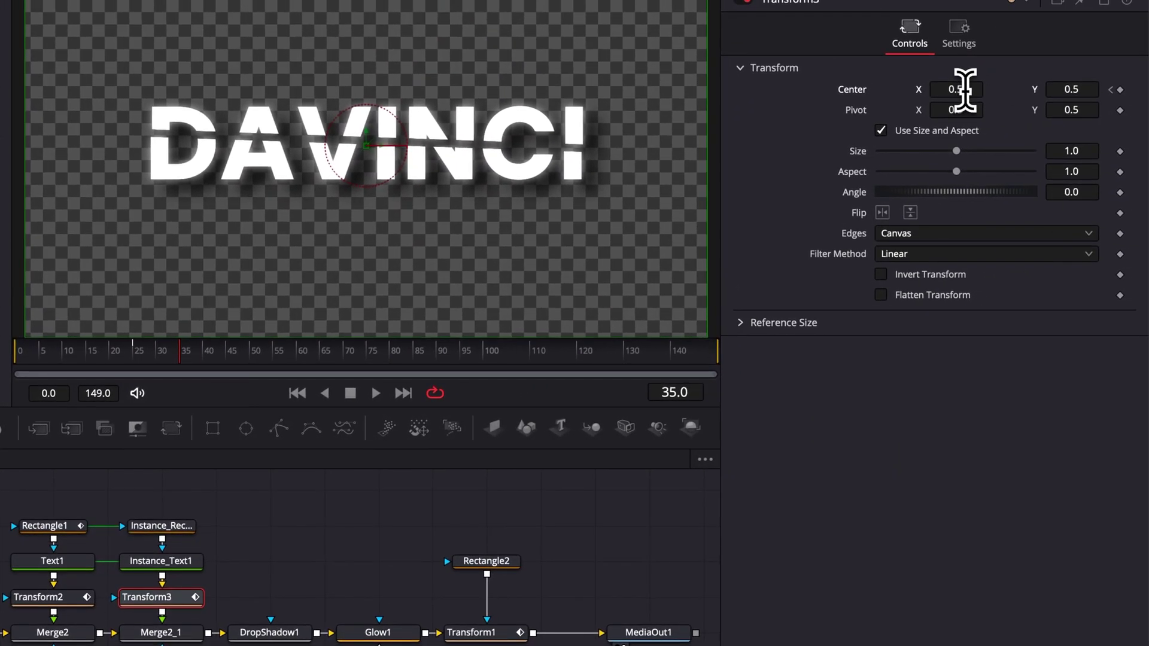
{"action": "left_click_drag", "start_coordinate": [968, 90], "coordinate": [963, 90]}
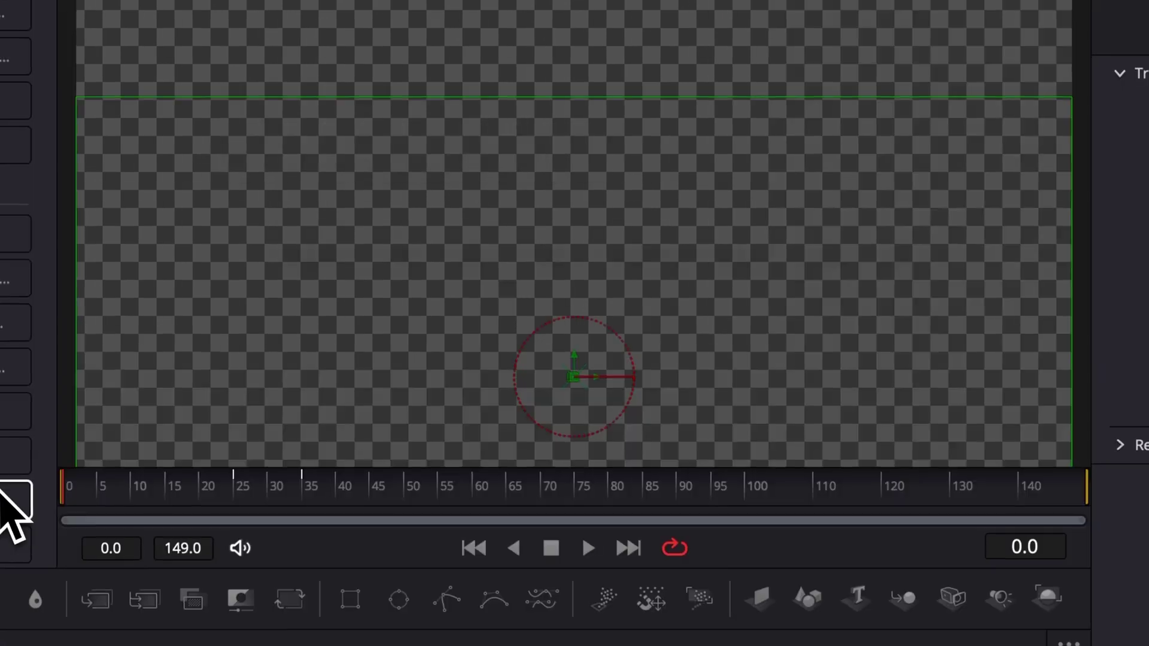
Step: Play back the slice animation from frame 0 to preview it
{"action": "key", "text": "space"}
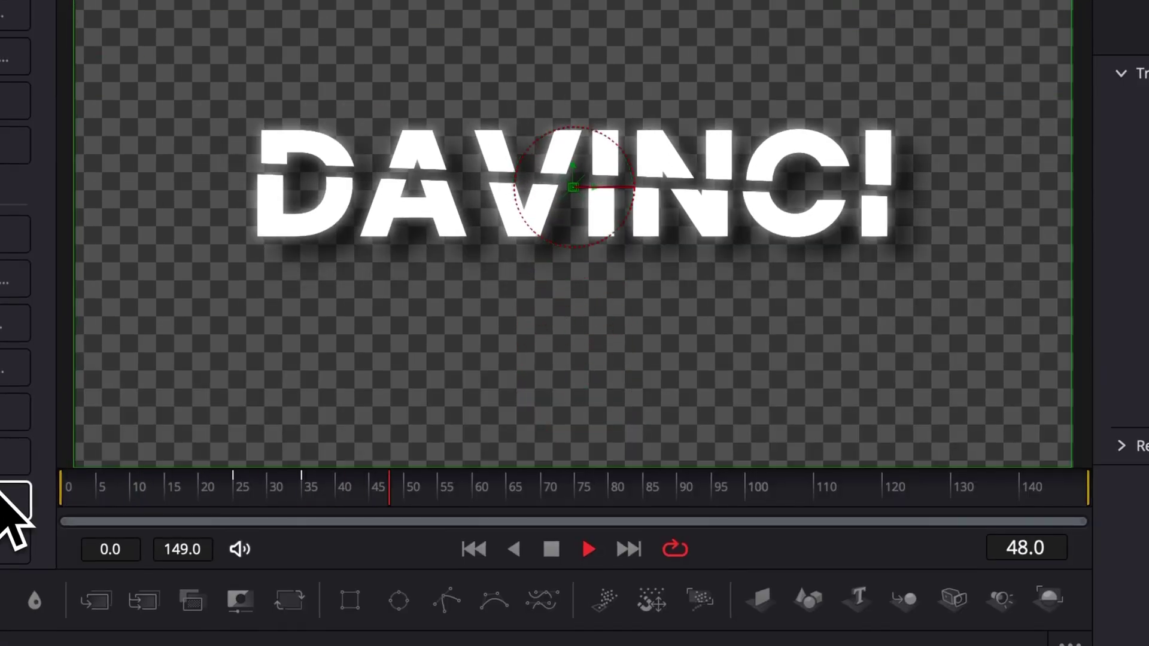
{"action": "key", "text": "Home"}
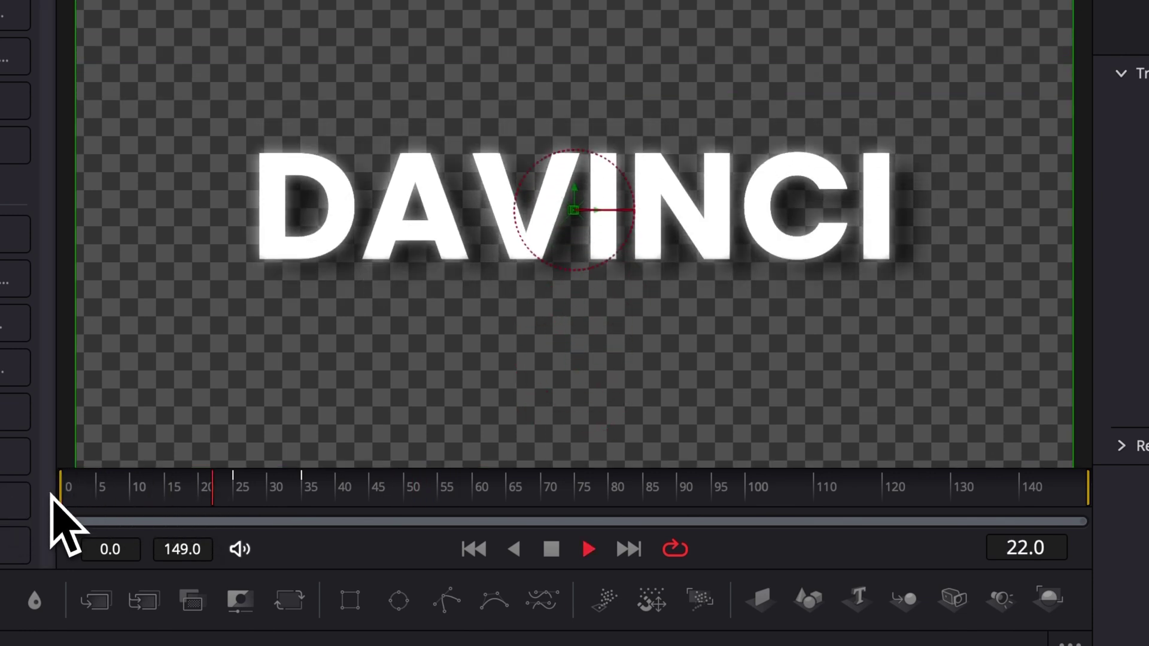
{"action": "key", "text": "space"}
{"action": "left_click_drag", "start_coordinate": [197, 500], "coordinate": [18, 509]}
{"action": "key", "text": "space"}
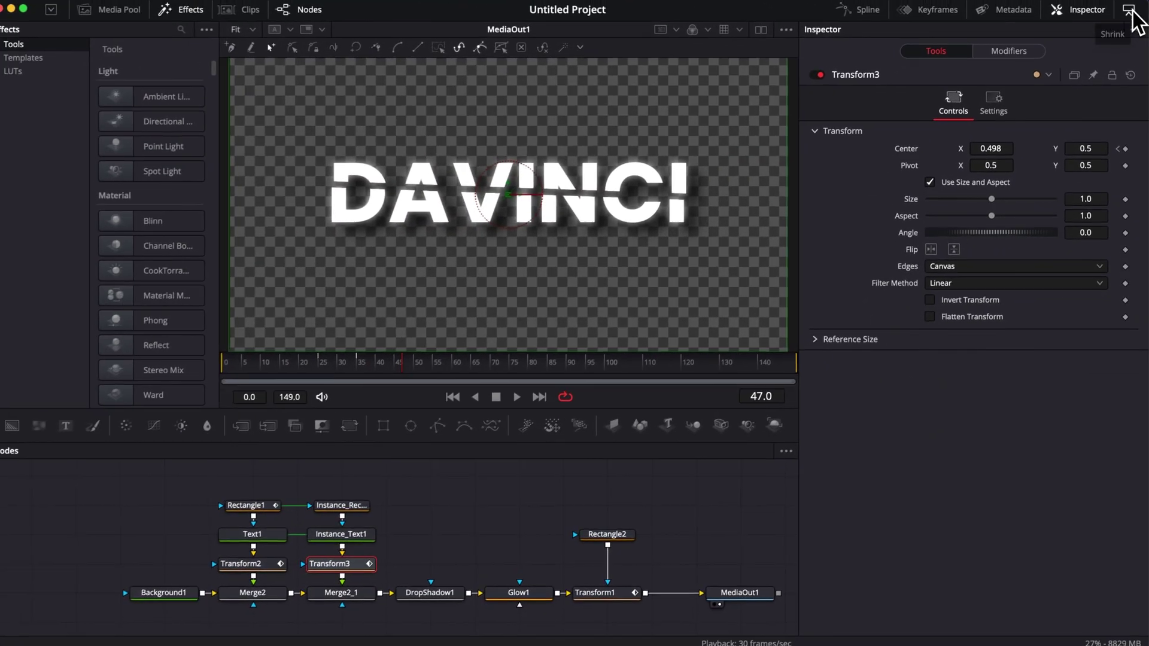
Step: Shorten the Inspector and show Border Width plus Transform1–3 Displacement curves in the Spline editor
{"action": "left_click", "coordinate": [1129, 11]}
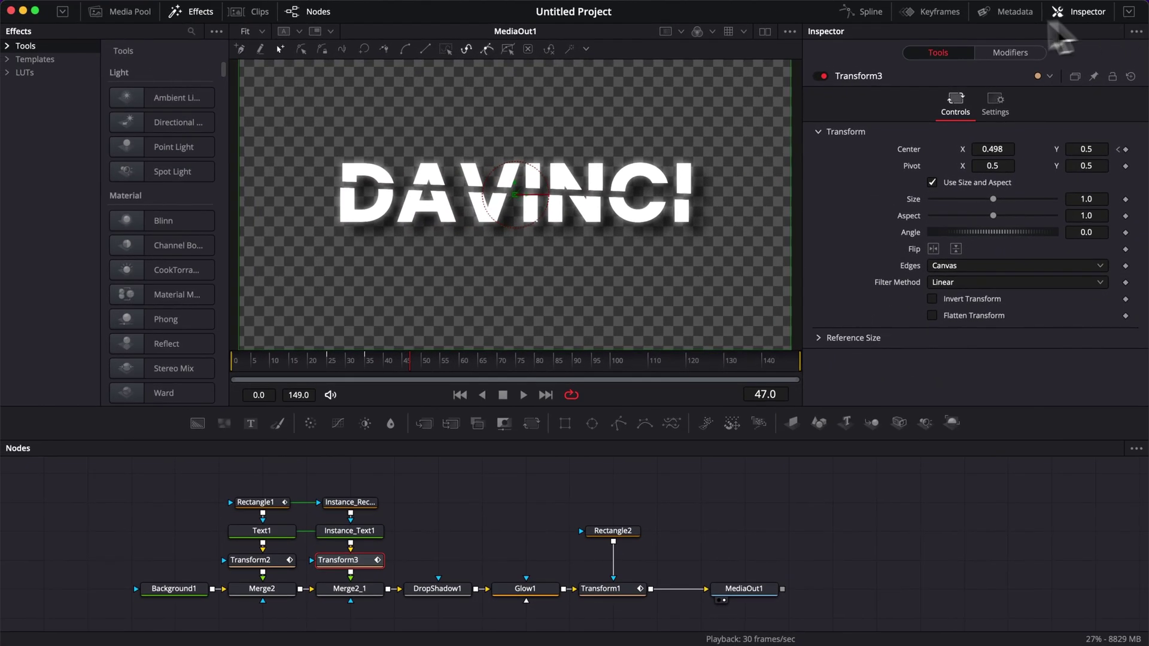
{"action": "left_click", "coordinate": [861, 17]}
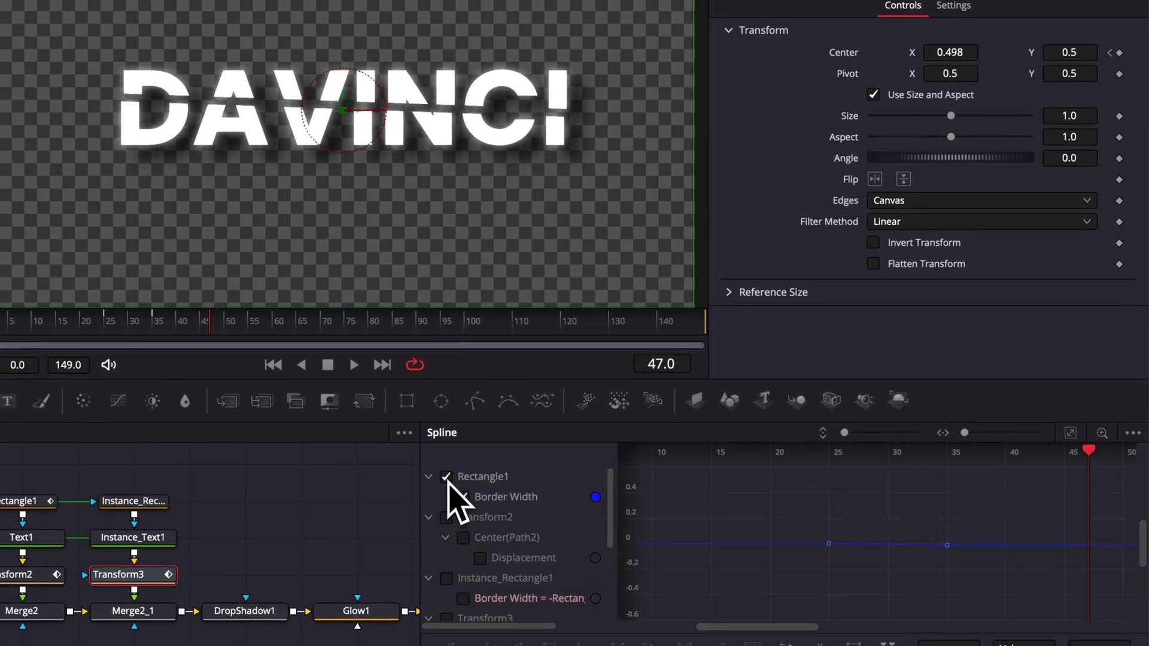
{"action": "left_click", "coordinate": [445, 518]}
{"action": "scroll", "coordinate": [453, 542], "scroll_direction": "down", "scroll_amount": 1}
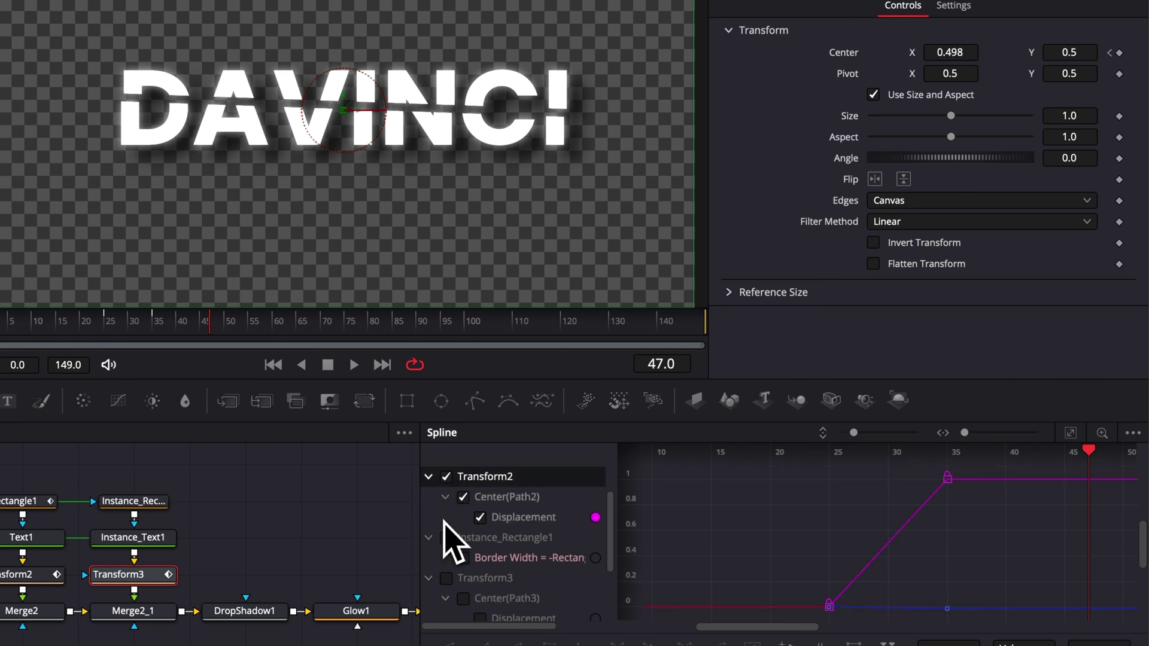
{"action": "left_click", "coordinate": [446, 537]}
{"action": "scroll", "coordinate": [449, 544], "scroll_direction": "down", "scroll_amount": 2}
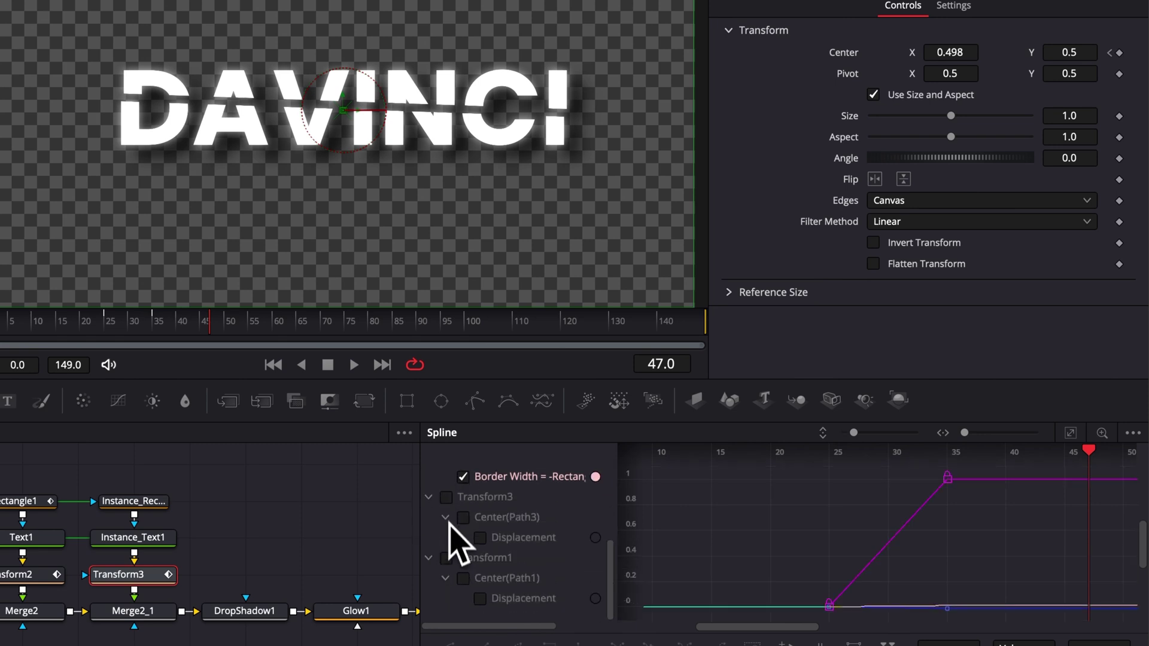
{"action": "left_click", "coordinate": [446, 497]}
{"action": "left_click", "coordinate": [446, 557]}
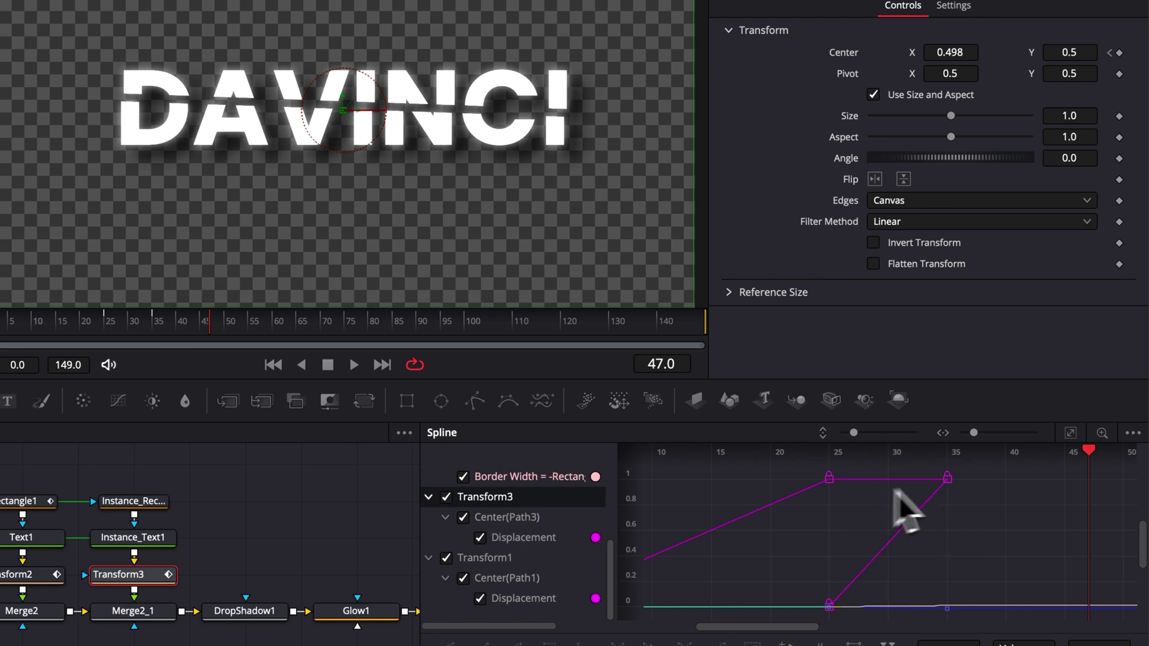
{"action": "scroll", "coordinate": [857, 516], "scroll_direction": "left", "scroll_amount": 5}
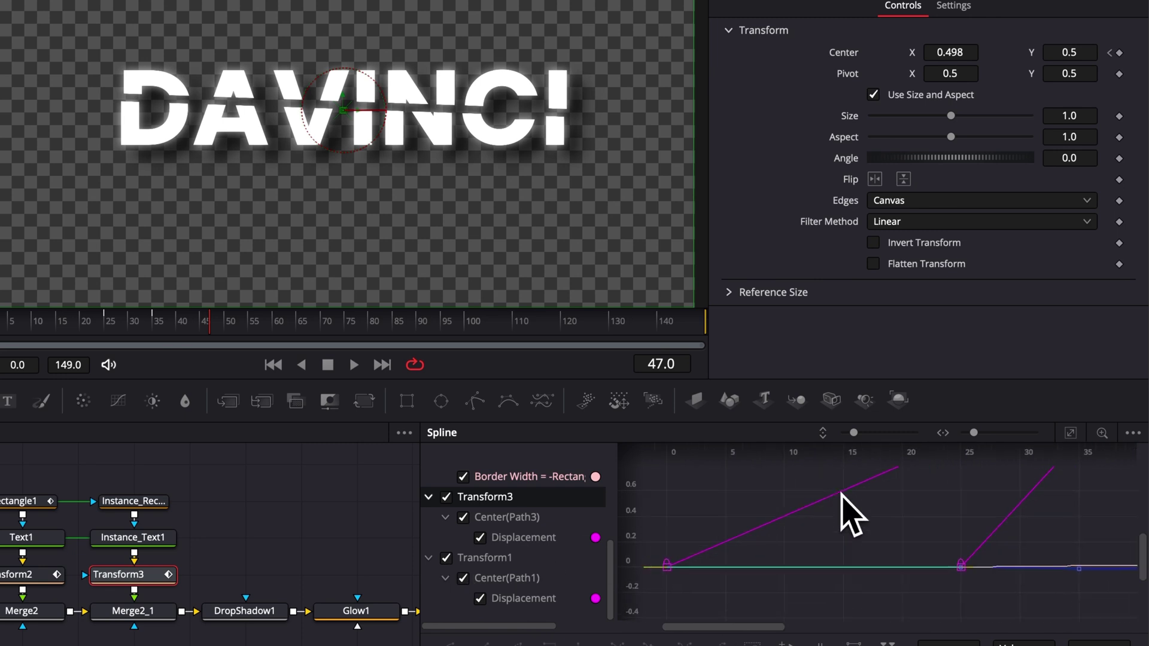
Step: Fit the graph, select all keyframes and smooth them
{"action": "left_click", "coordinate": [1071, 433]}
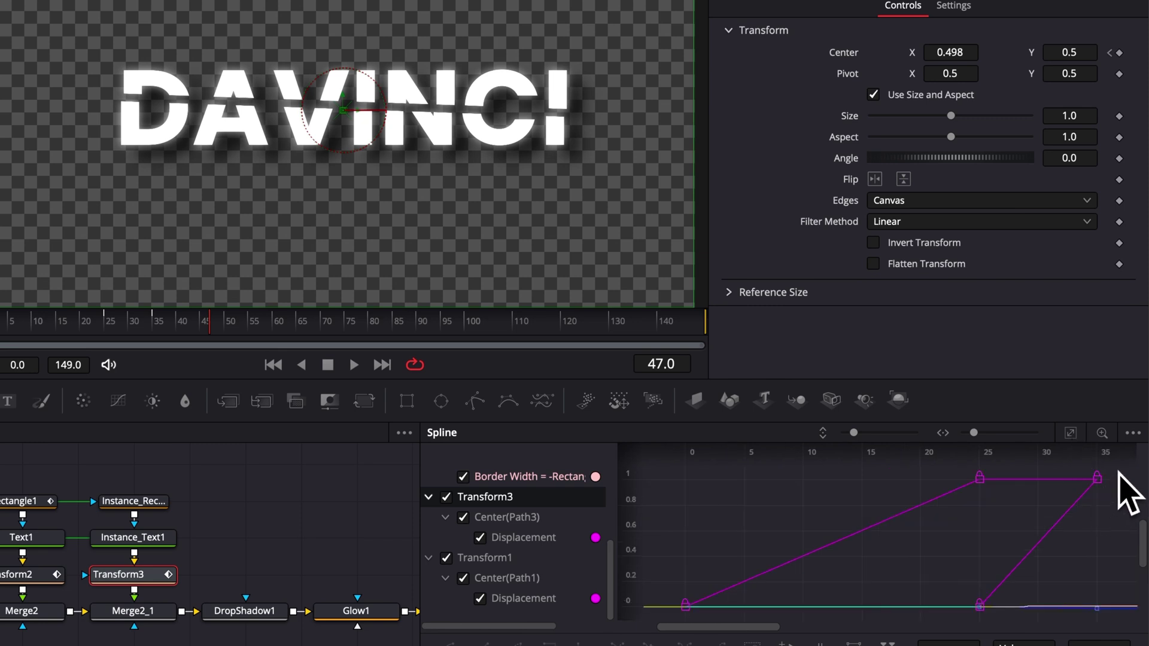
{"action": "left_click_drag", "start_coordinate": [1119, 473], "coordinate": [651, 620]}
{"action": "key", "text": "s"}
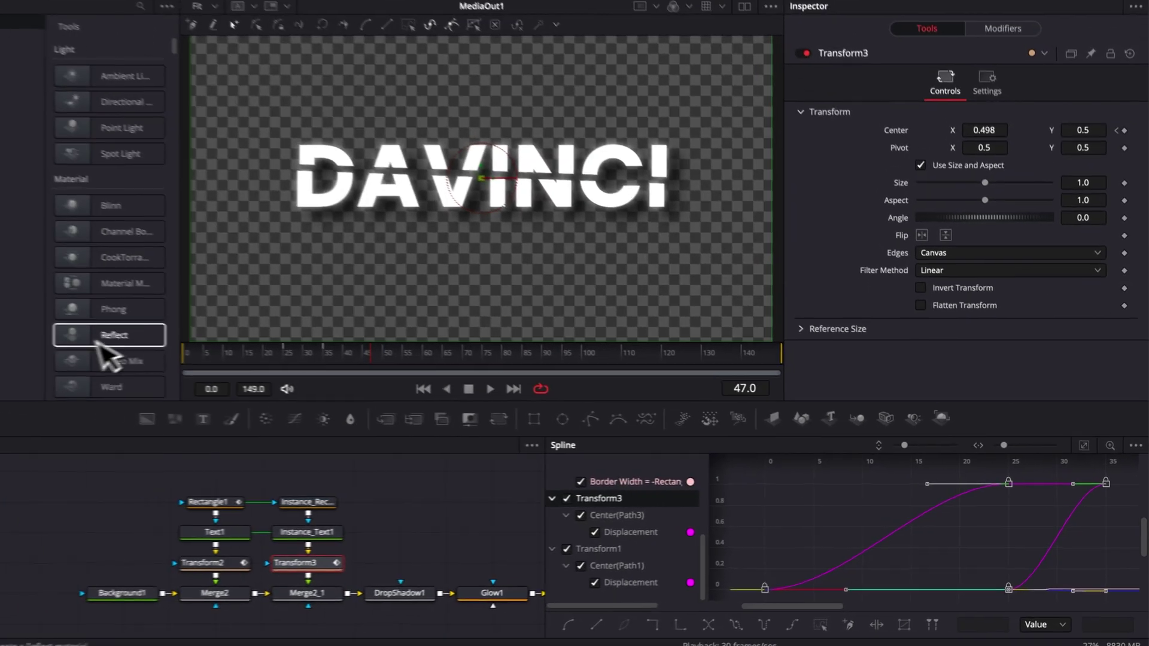
Step: Preview the playback, then lengthen the keyframes' Ease In to 85.0 with Ease Out 53.4
{"action": "left_click", "coordinate": [7, 321]}
{"action": "key", "text": "space"}
{"action": "mouse_move", "coordinate": [246, 360]}
{"action": "left_mouse_down"}
{"action": "mouse_move", "coordinate": [231, 360]}
{"action": "mouse_move", "coordinate": [267, 363]}
{"action": "mouse_move", "coordinate": [228, 365]}
{"action": "left_mouse_up"}
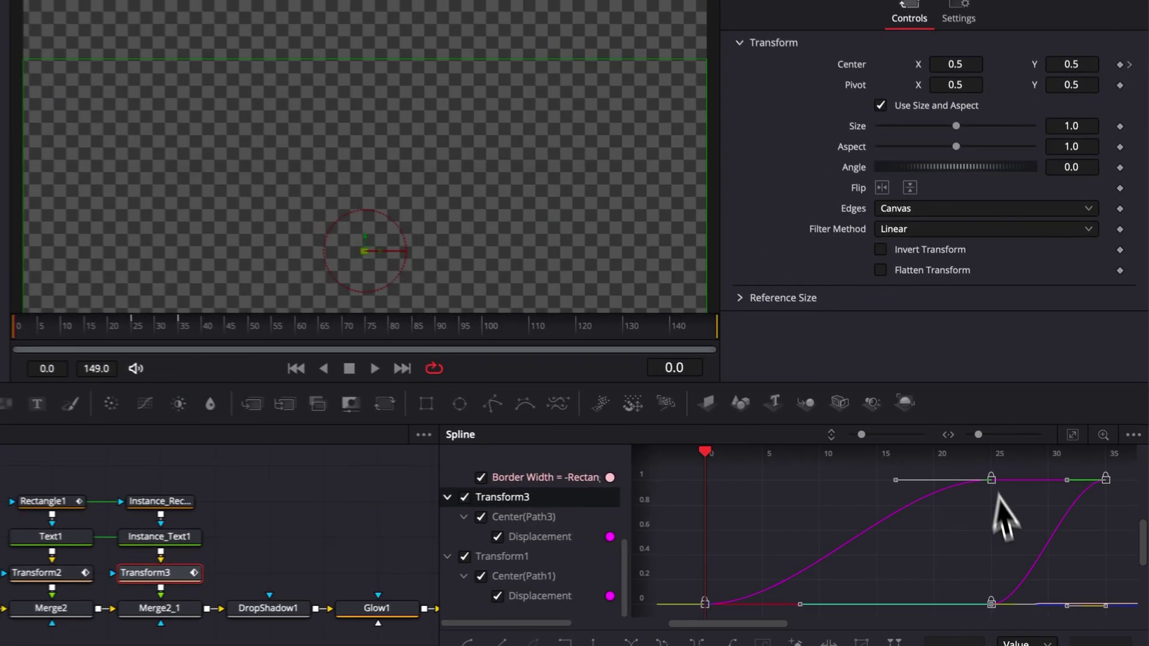
{"action": "key", "text": "t"}
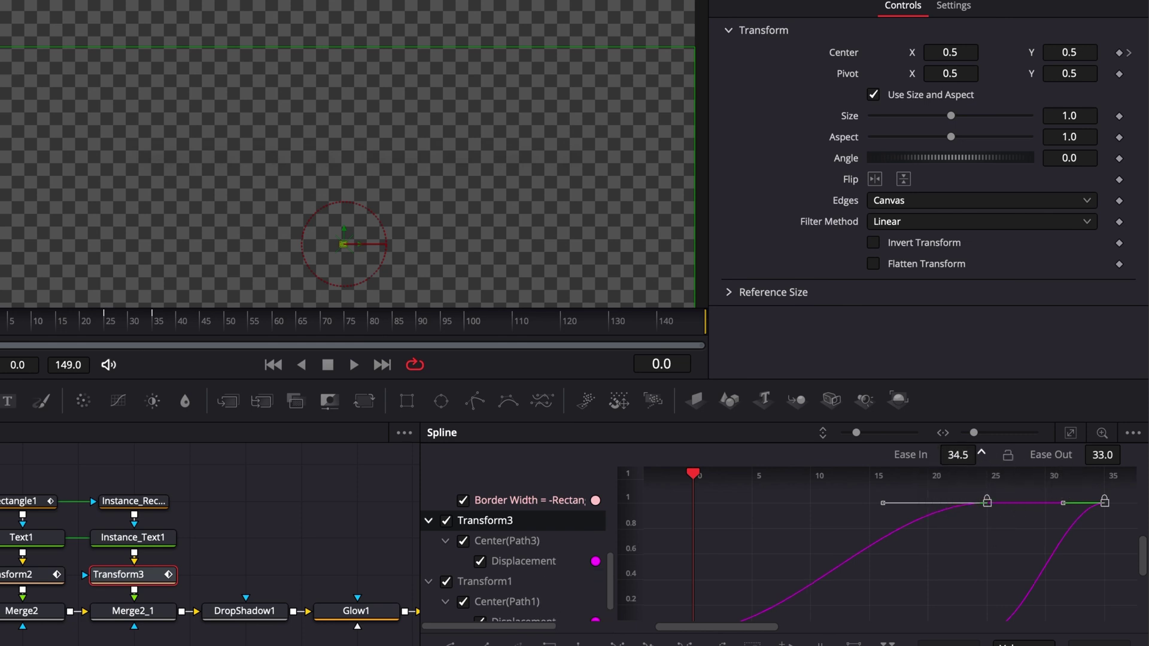
{"action": "left_click_drag", "start_coordinate": [957, 455], "coordinate": [981, 455]}
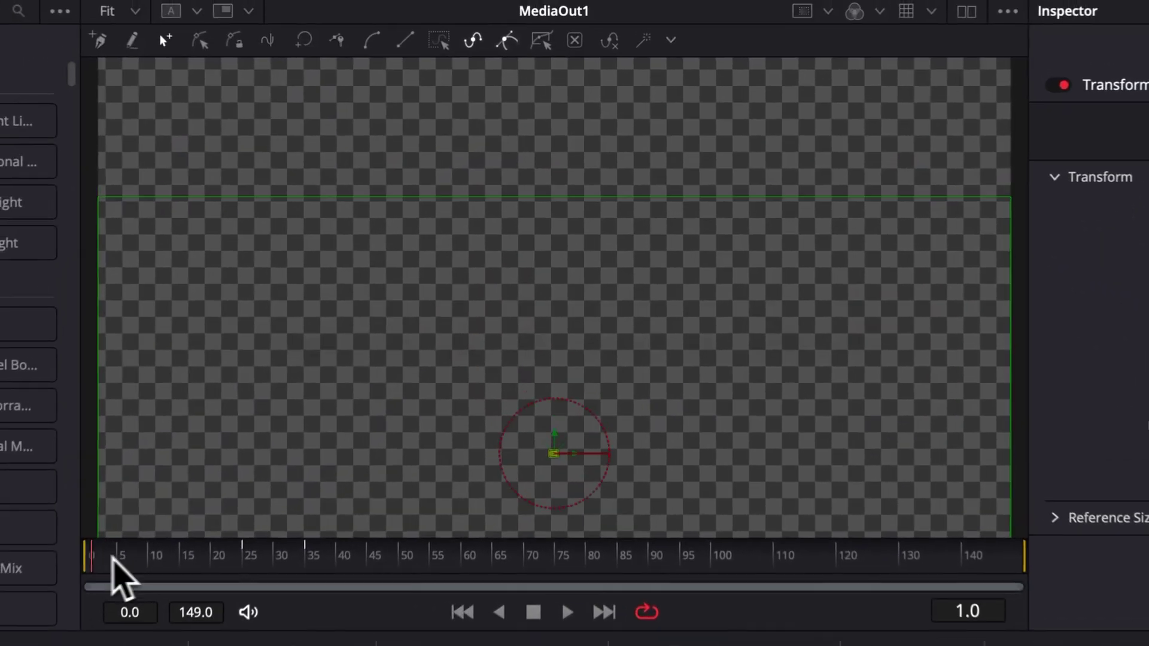
Step: Play back the DAVINCI title animation to preview the Ease In 85 / Ease Out 50 keyframes
{"action": "key", "text": "space"}
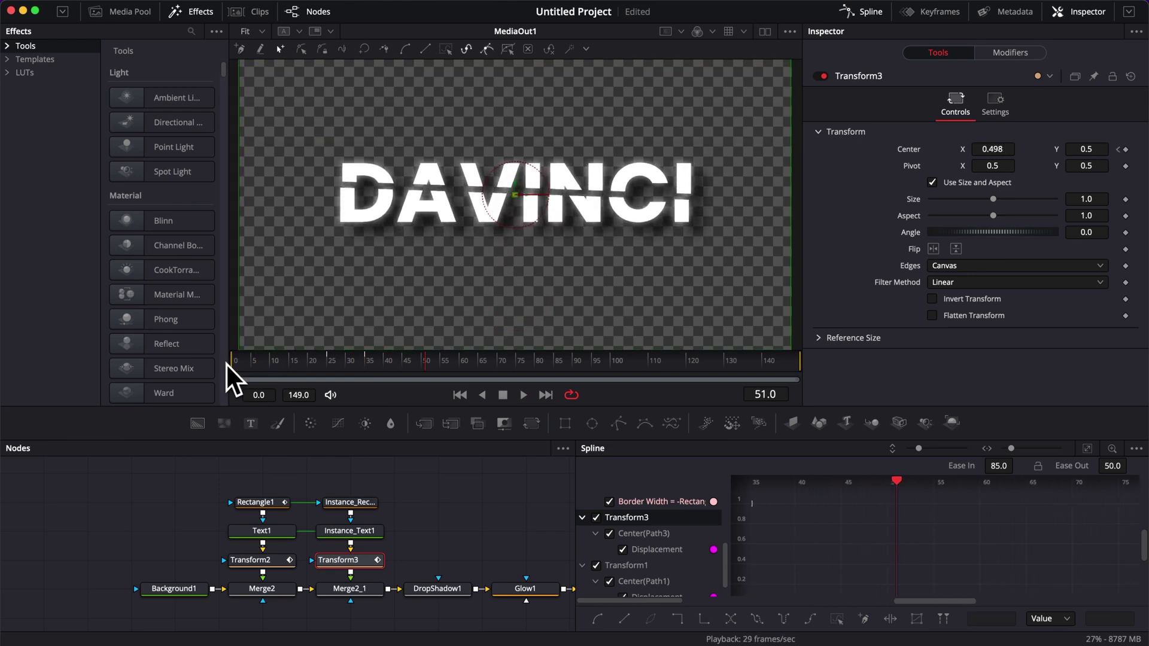
{"action": "left_click_drag", "start_coordinate": [260, 373], "coordinate": [223, 353]}
{"action": "key", "text": "space"}
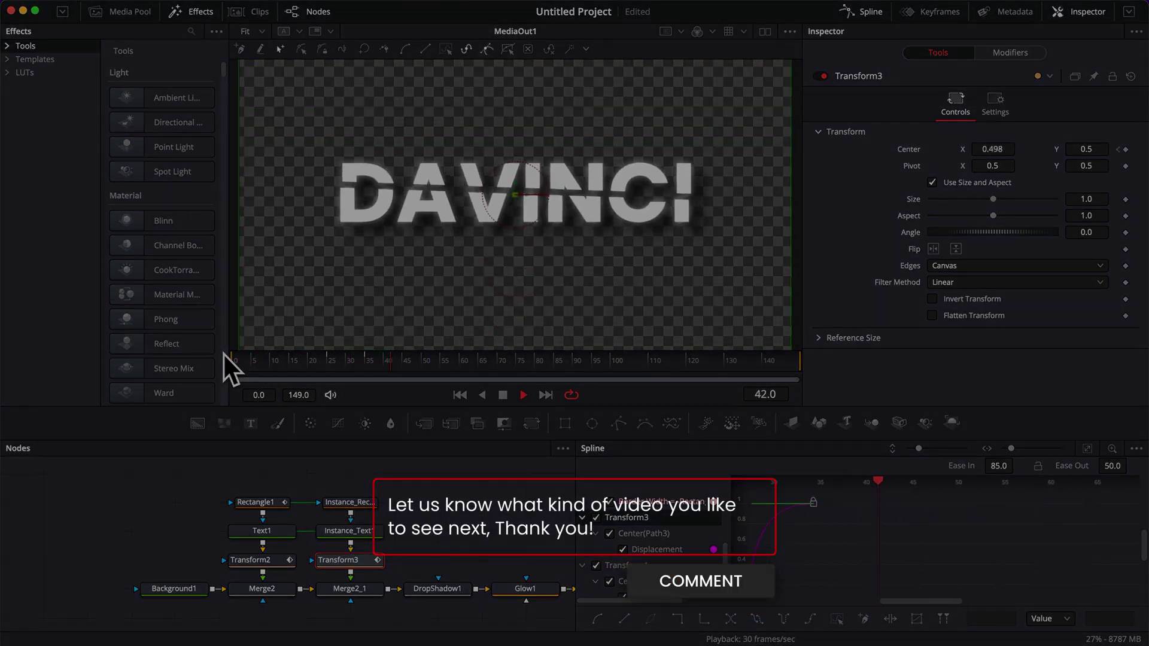
{"action": "key", "text": "space"}
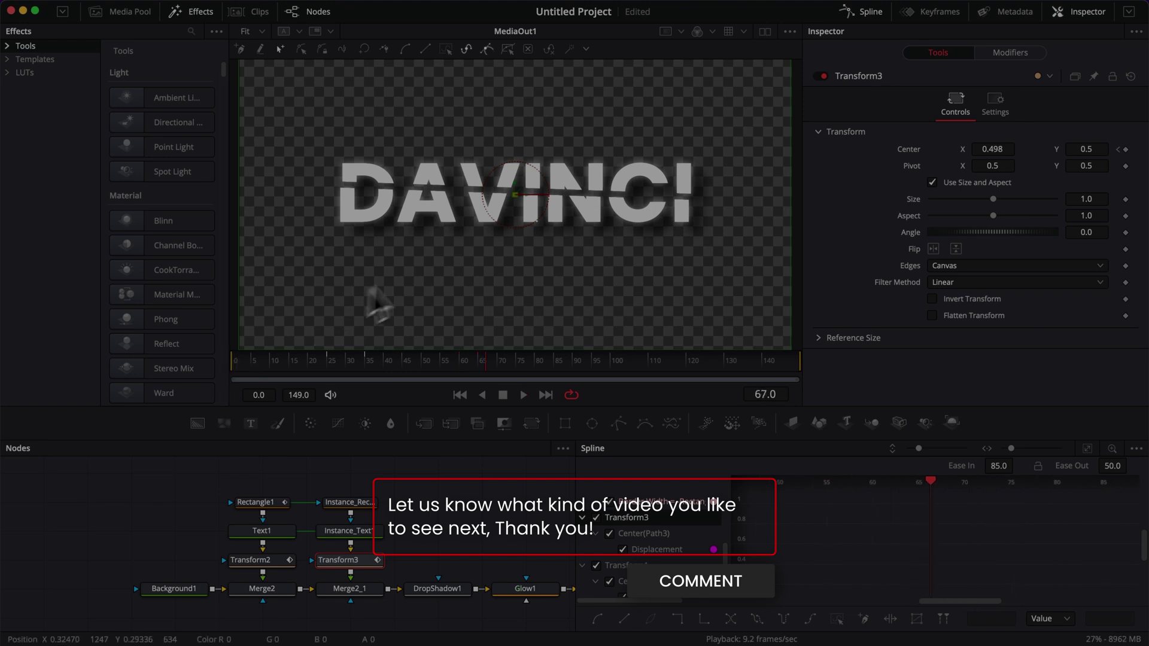